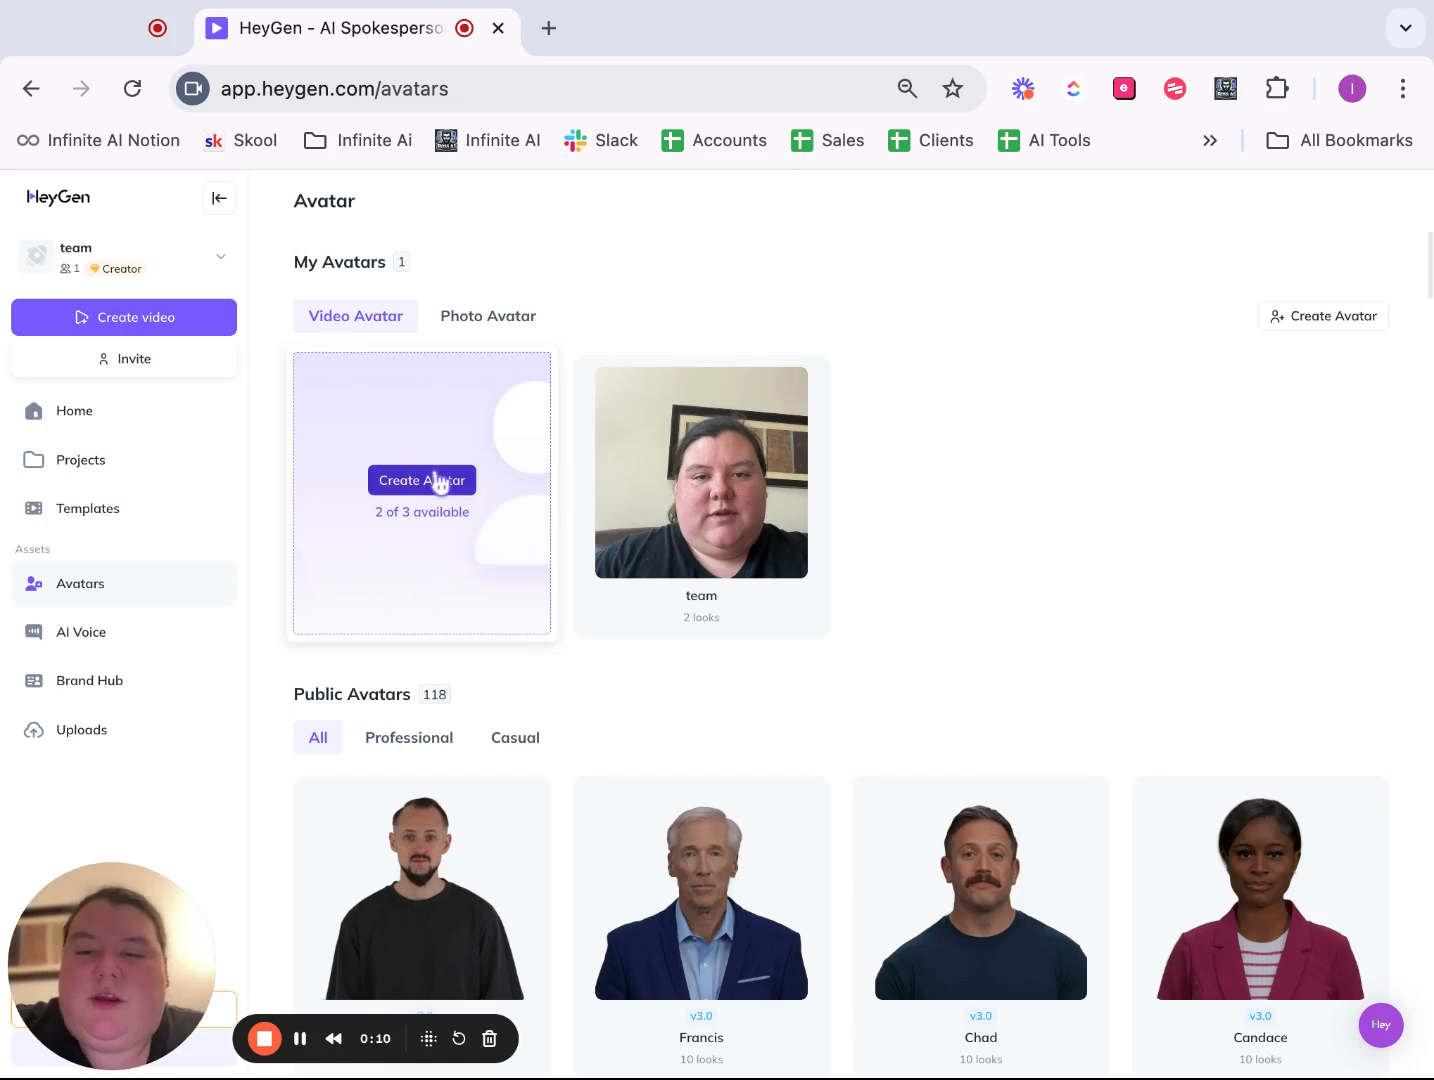
# - Start creating a new avatar in the Still style and proceed past the text instructions to the footage upload stage
pyautogui.click(717, 723)
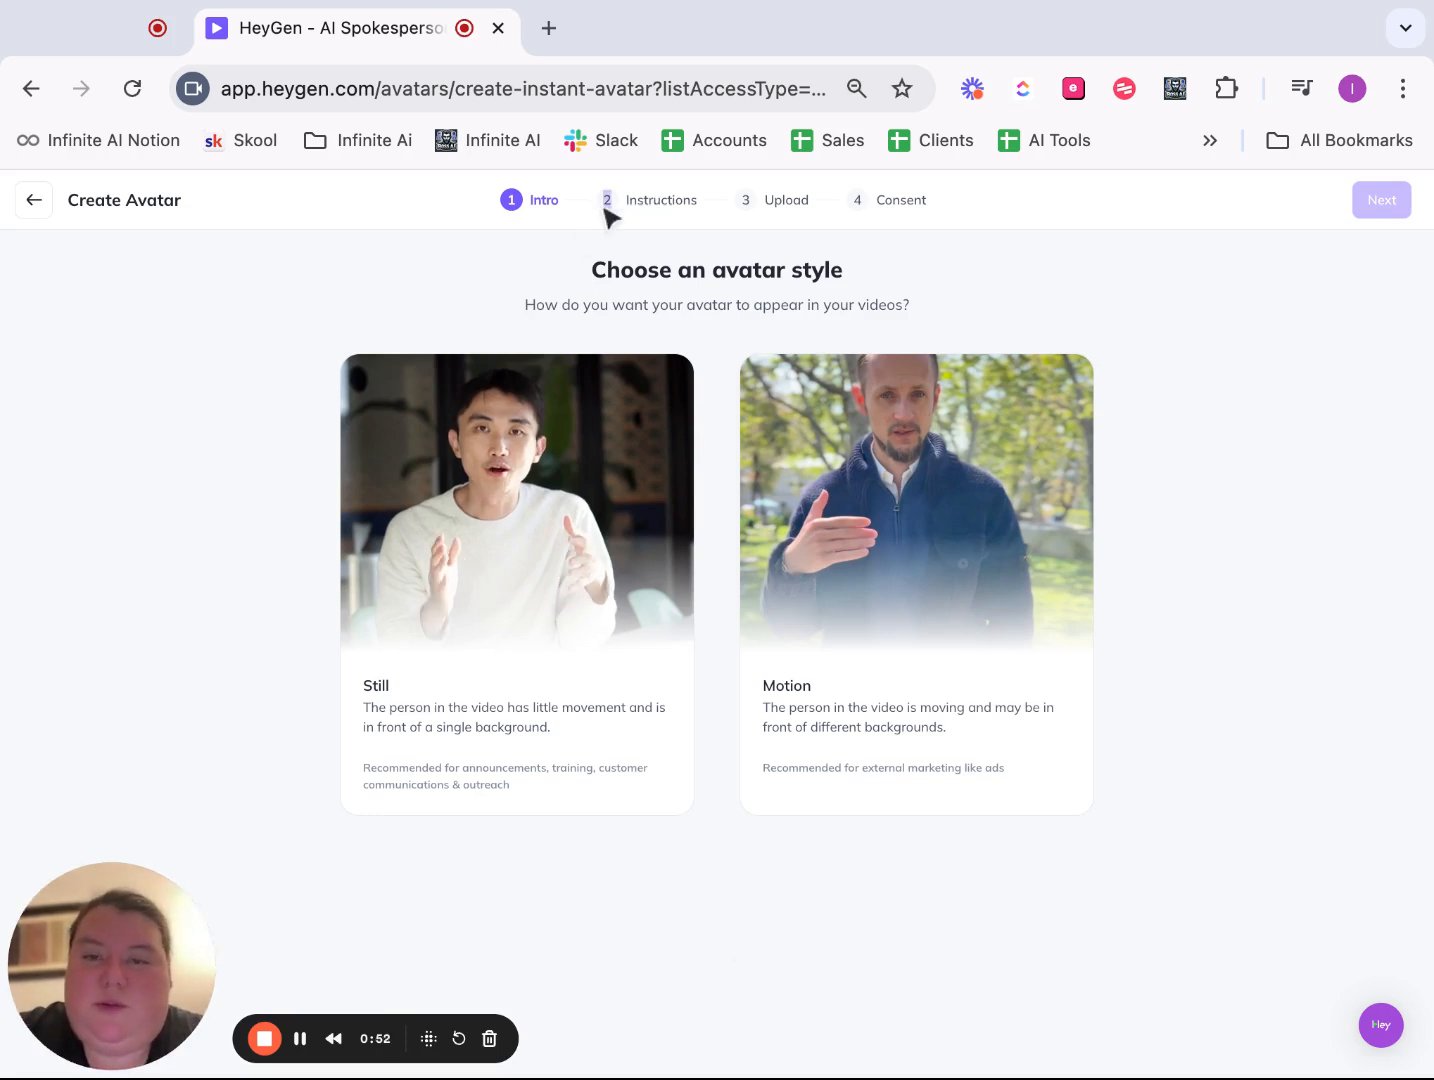
pyautogui.click(431, 718)
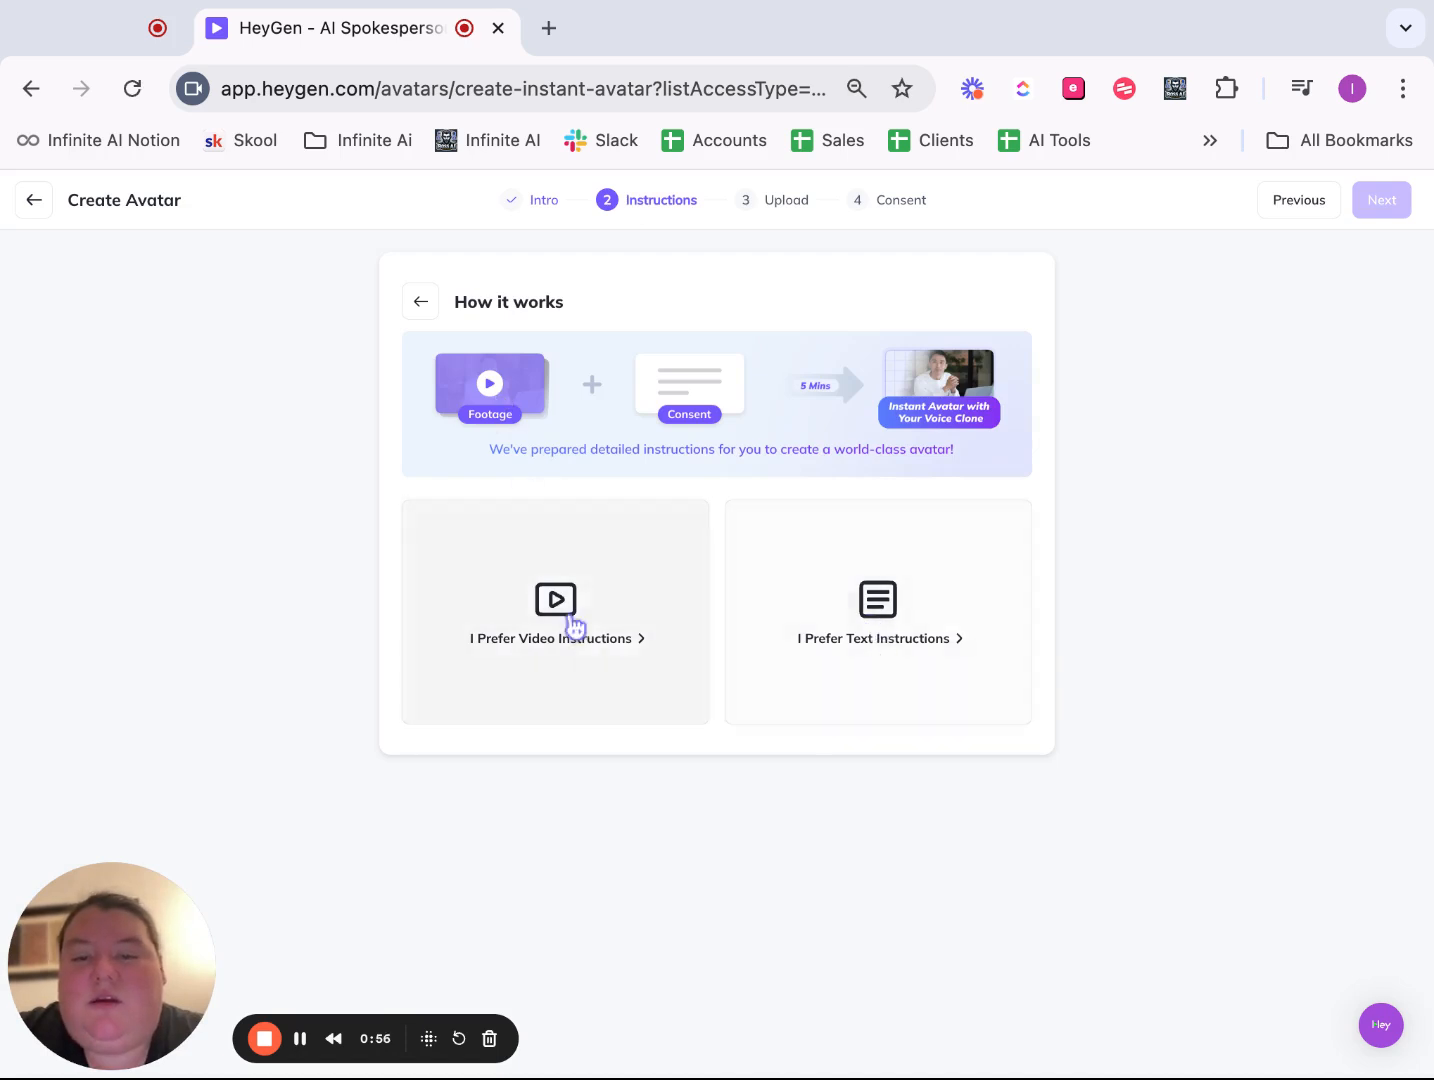
pyautogui.click(854, 688)
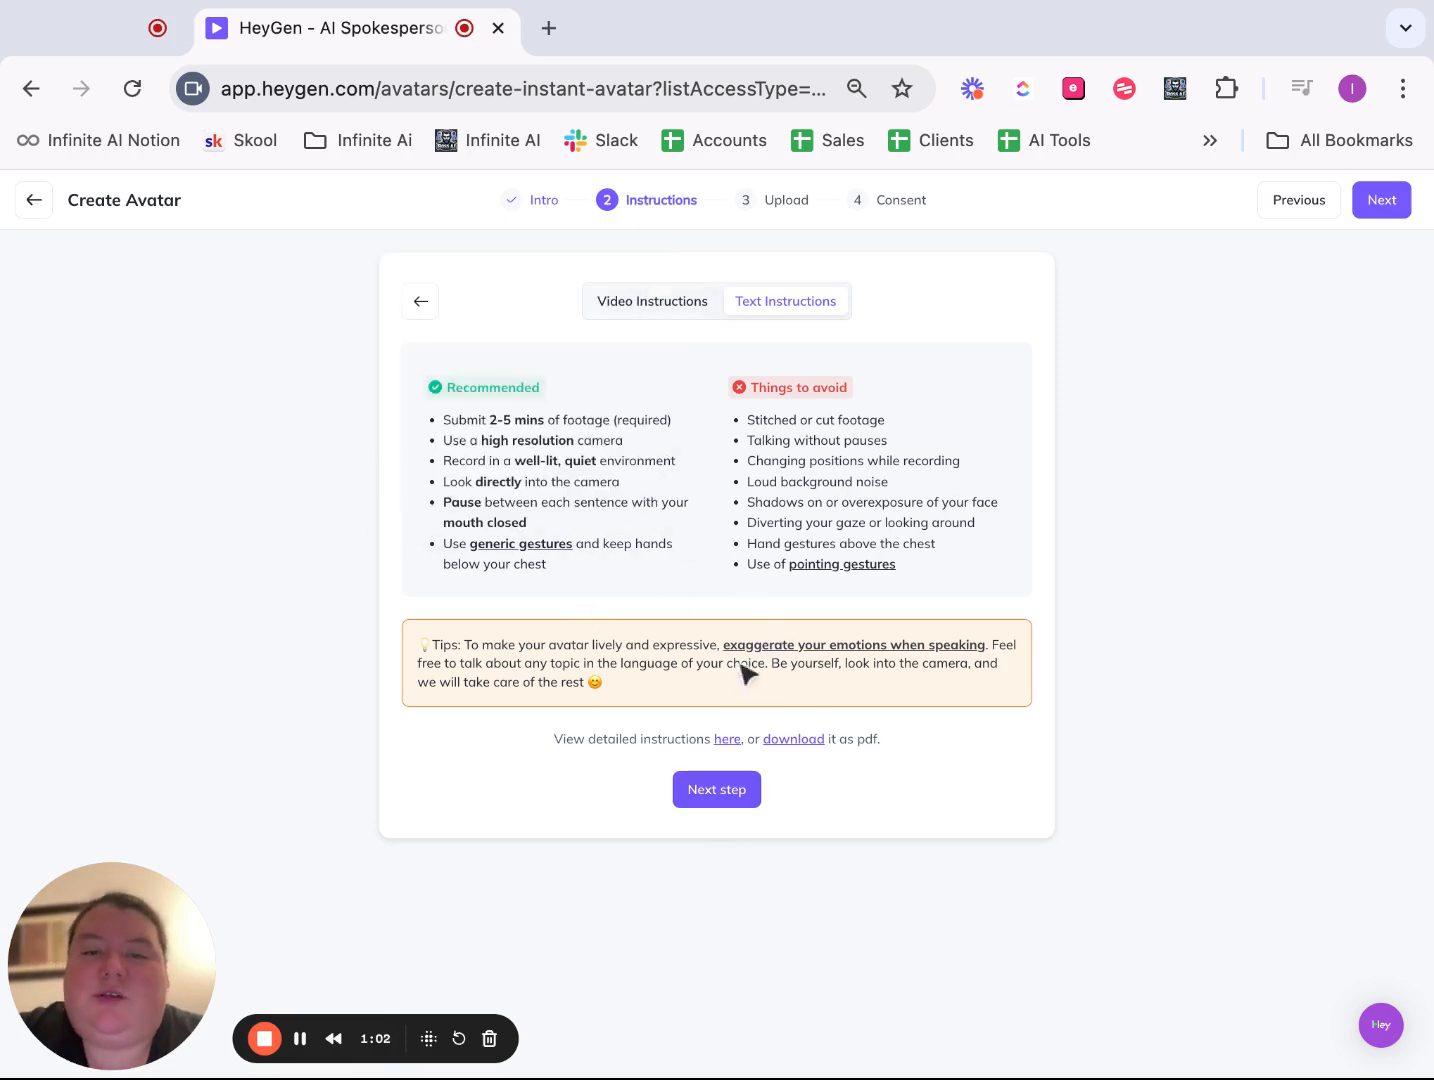
pyautogui.click(728, 795)
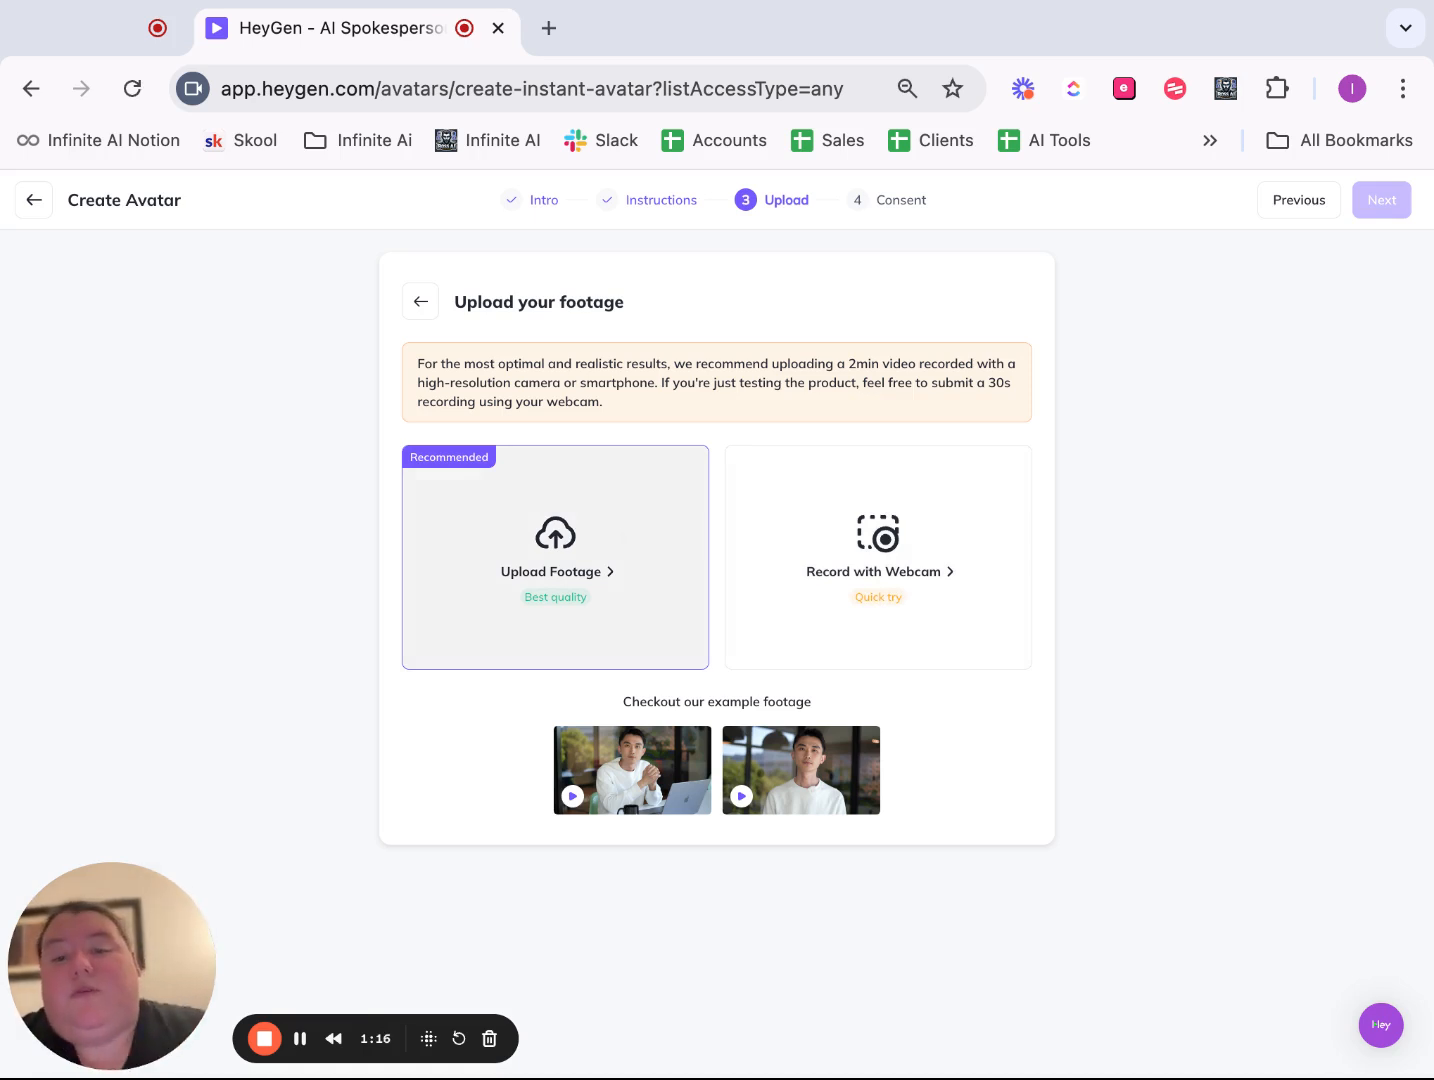
# - Upload a local video as avatar footage, confirm all four video requirements, keep ambient sounds and approve the footage
pyautogui.click(556, 540)
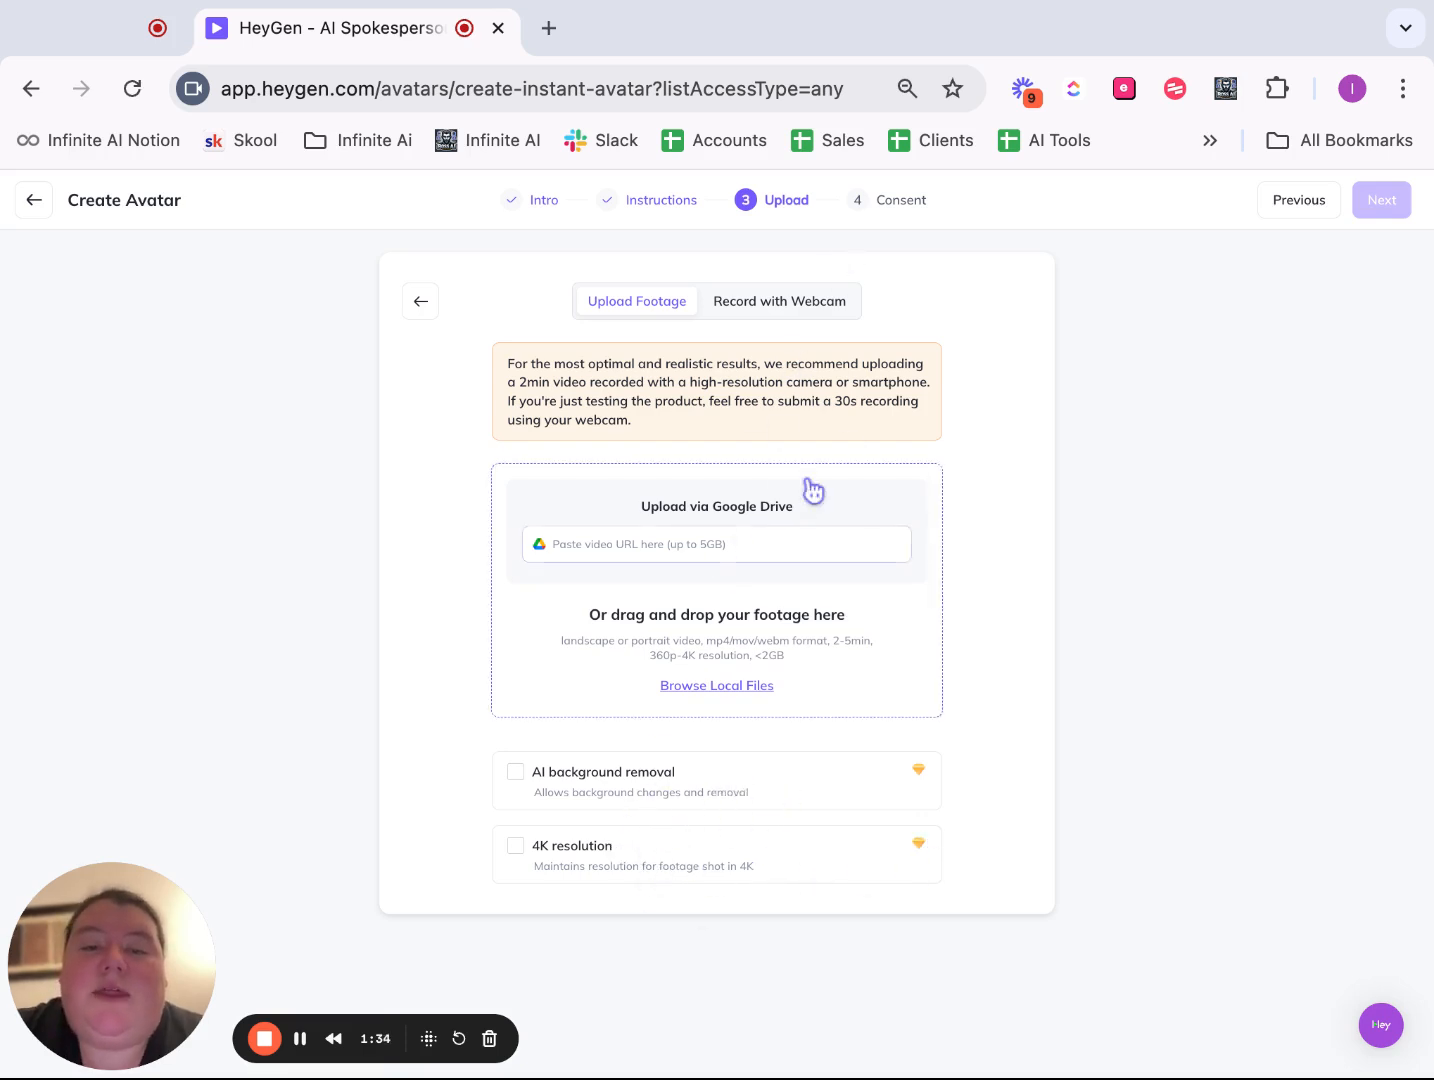
pyautogui.click(680, 688)
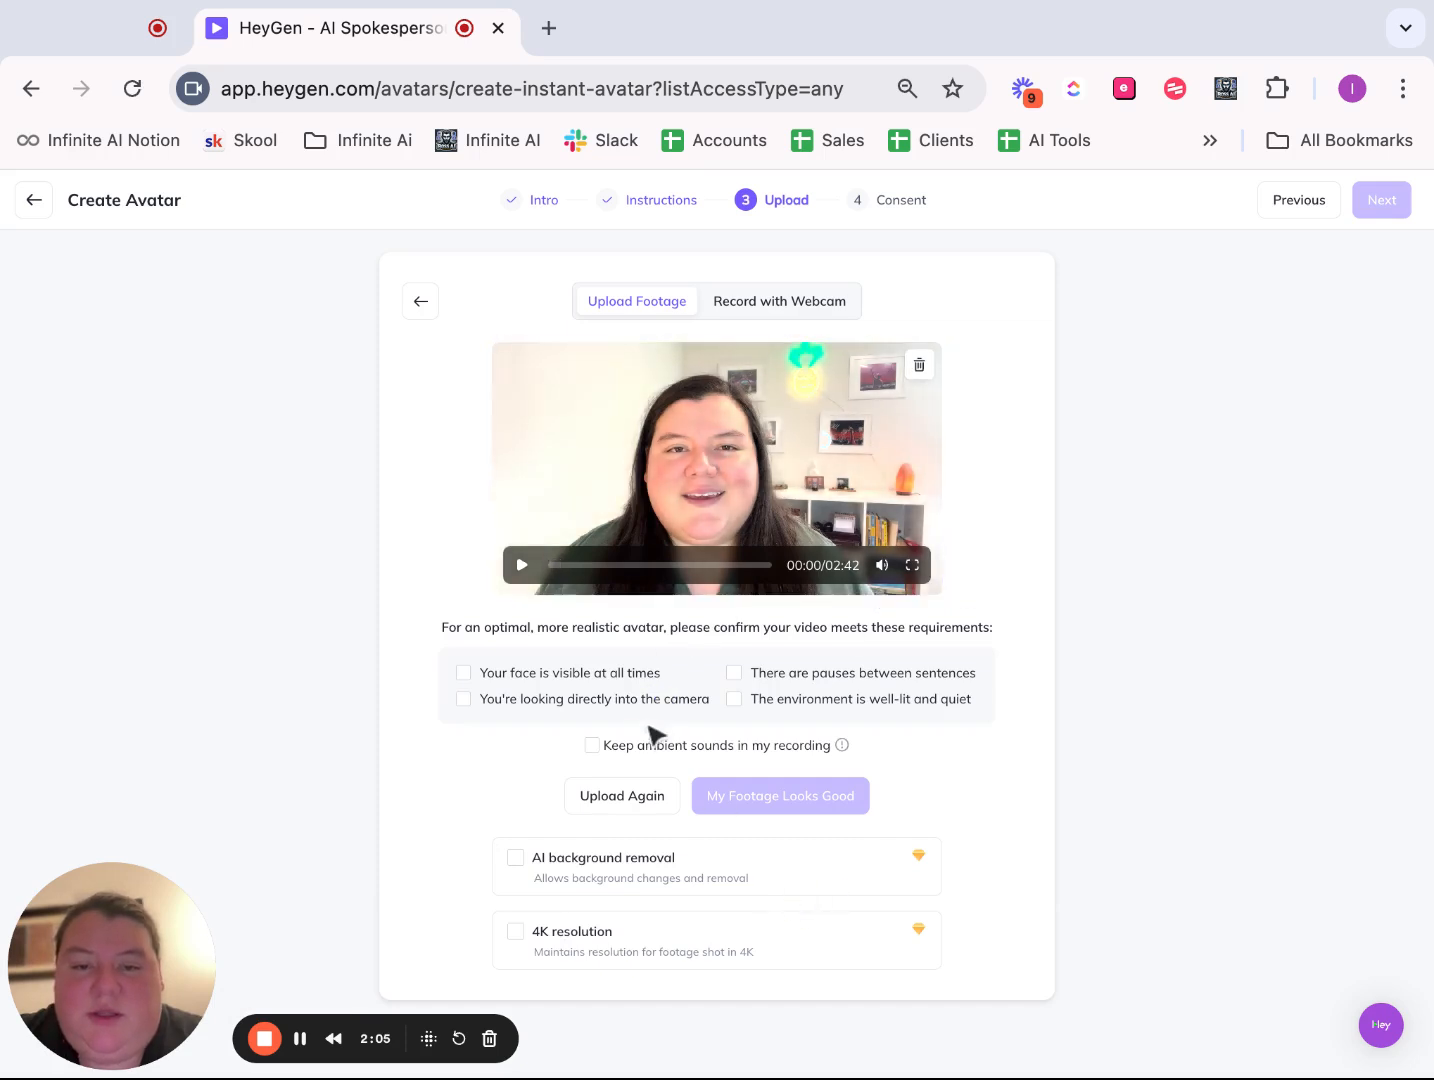
pyautogui.click(540, 673)
pyautogui.click(770, 680)
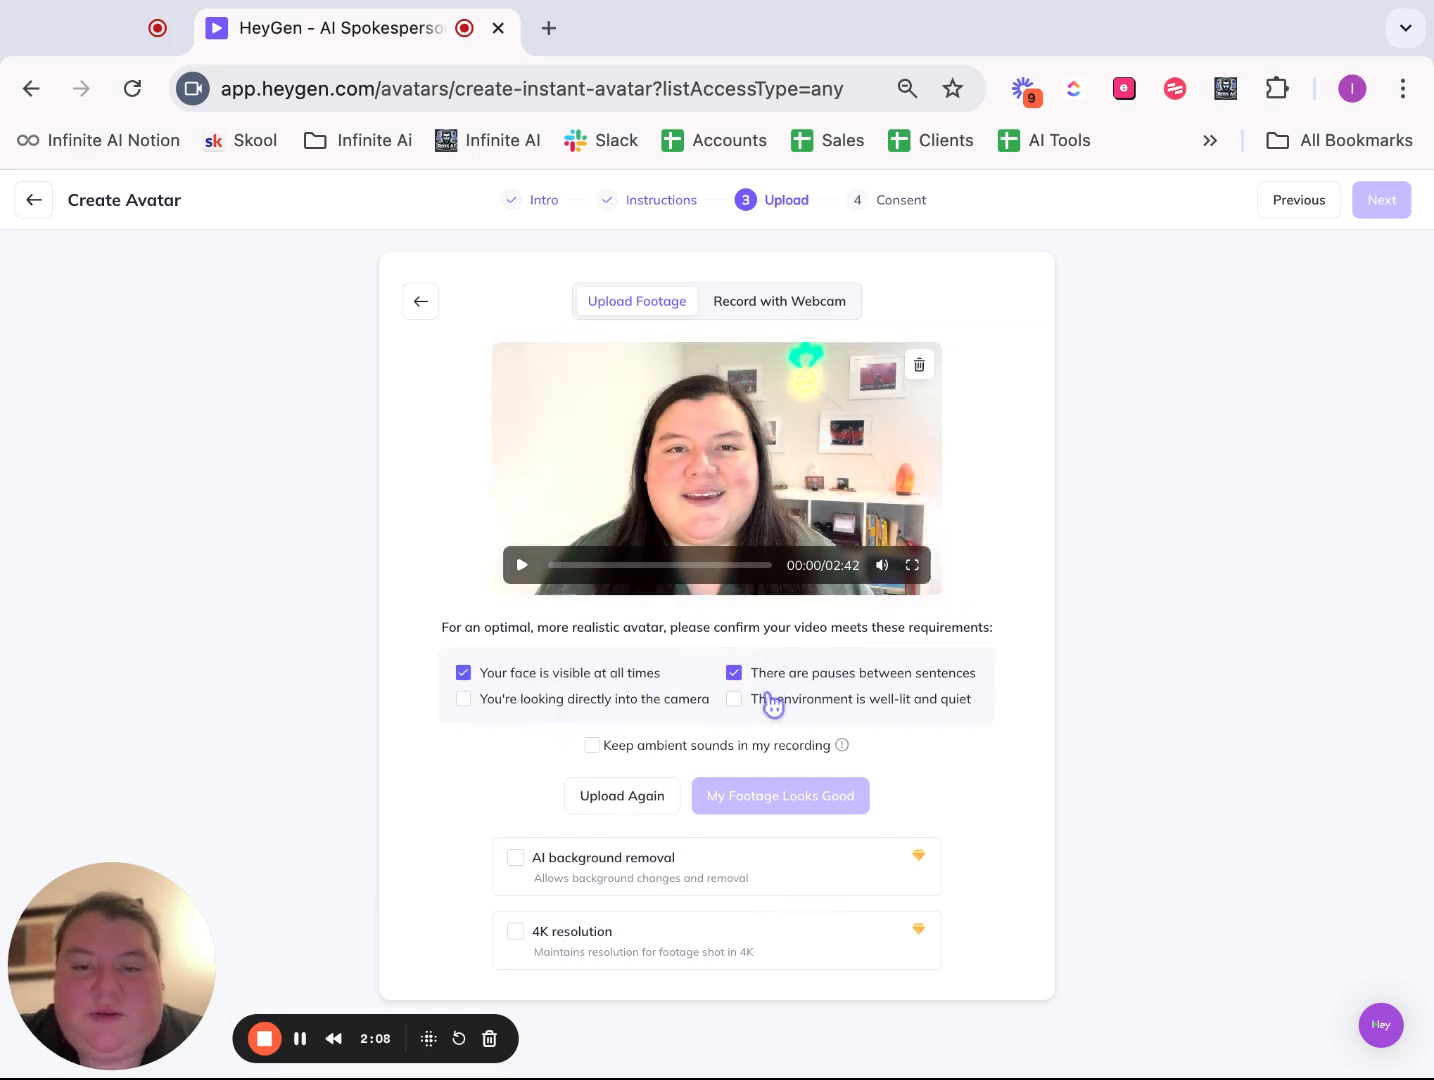
pyautogui.click(768, 699)
pyautogui.click(545, 700)
pyautogui.click(630, 748)
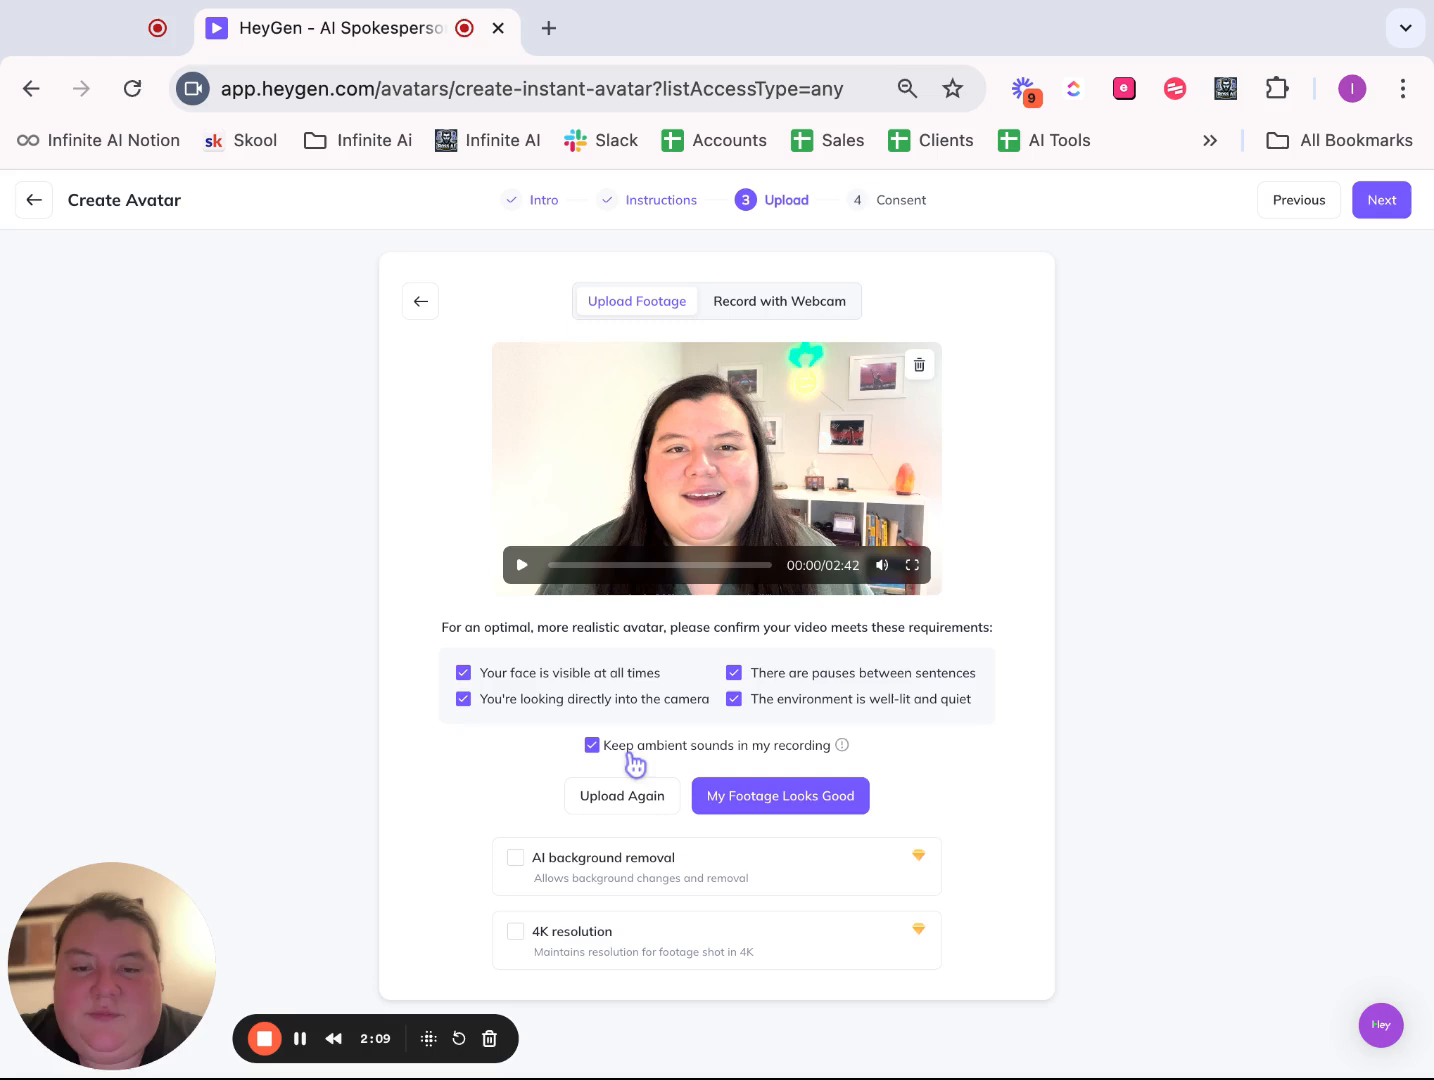
pyautogui.click(790, 805)
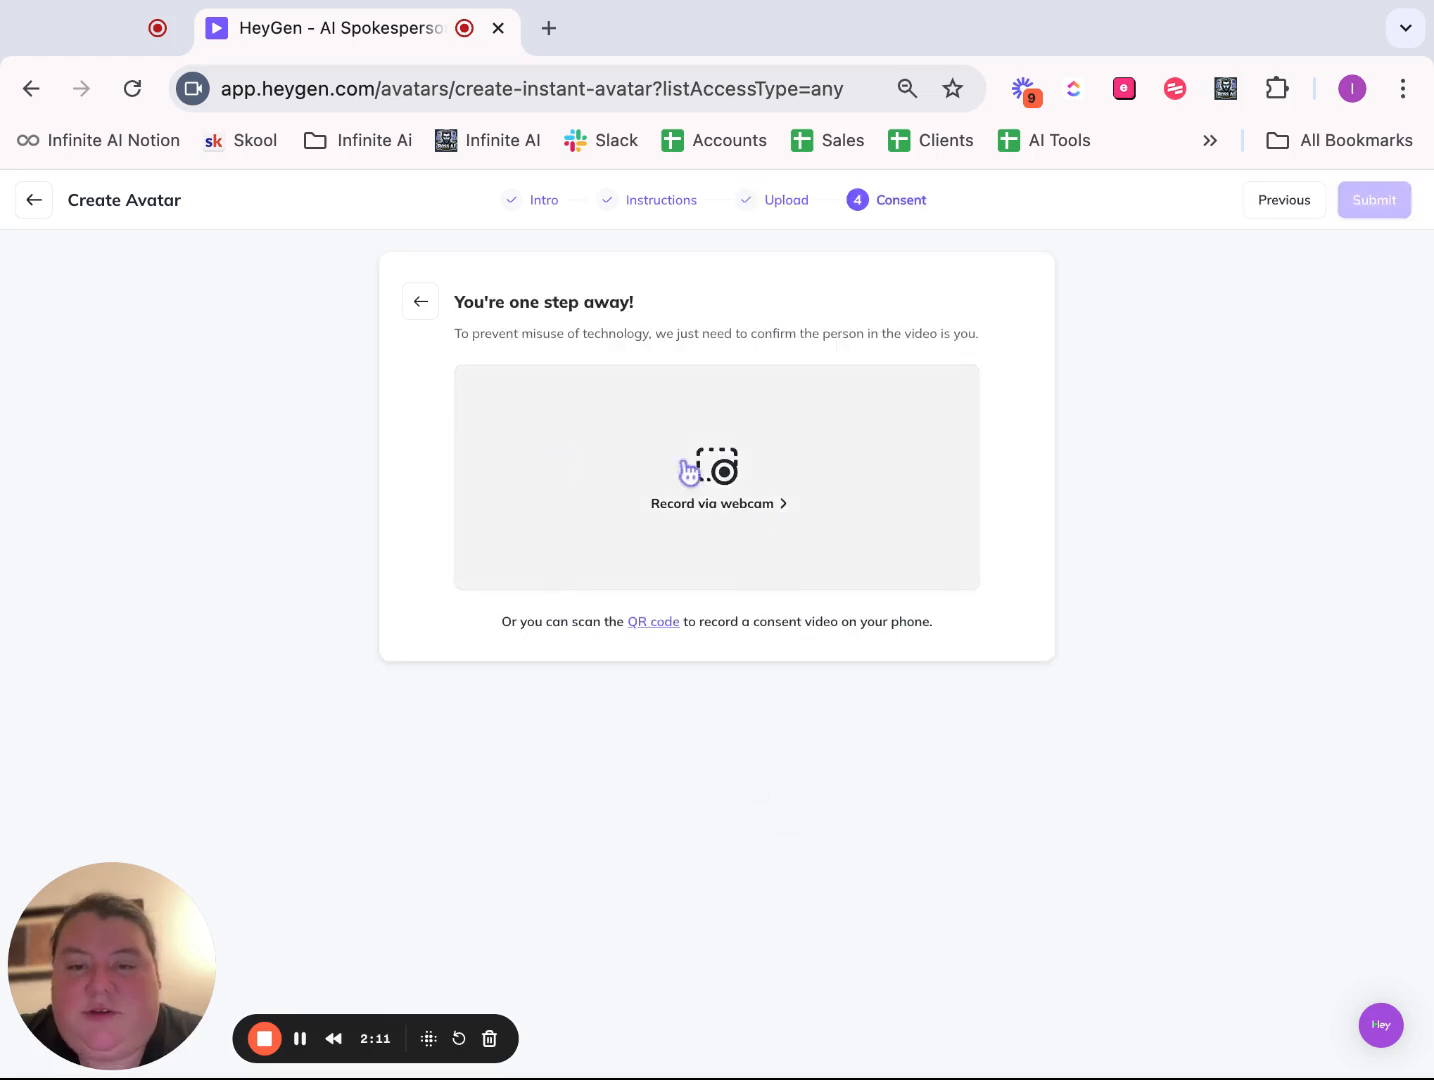
# - Open the webcam consent recording, and leave avatar creation without submitting
pyautogui.click(818, 520)
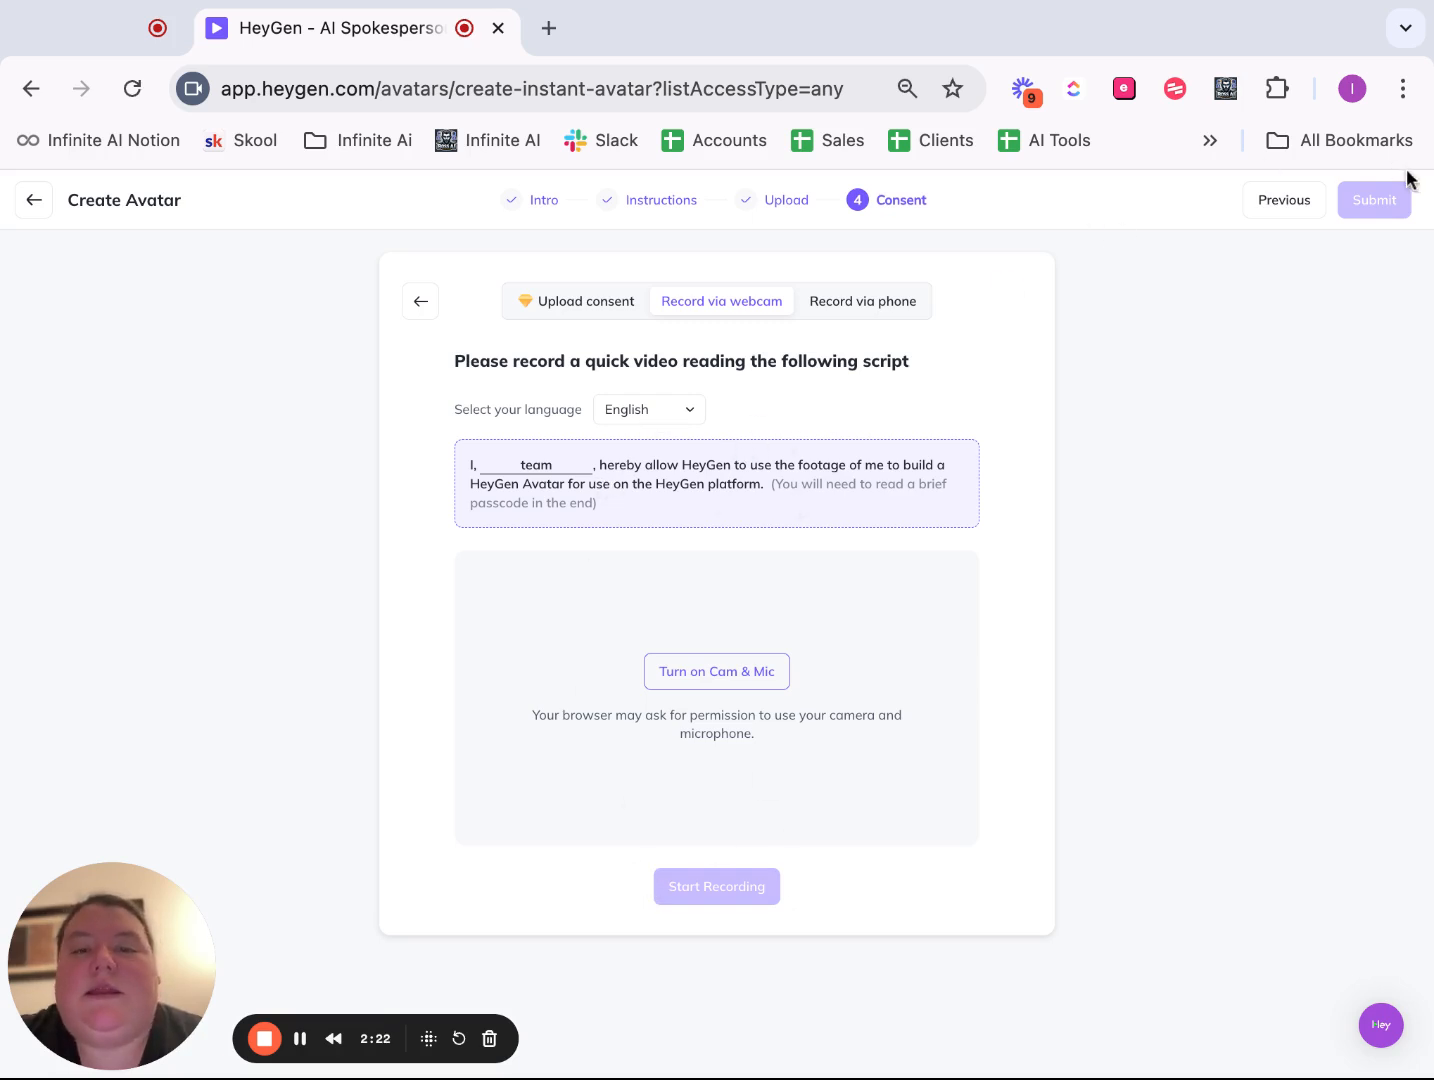
pyautogui.click(46, 202)
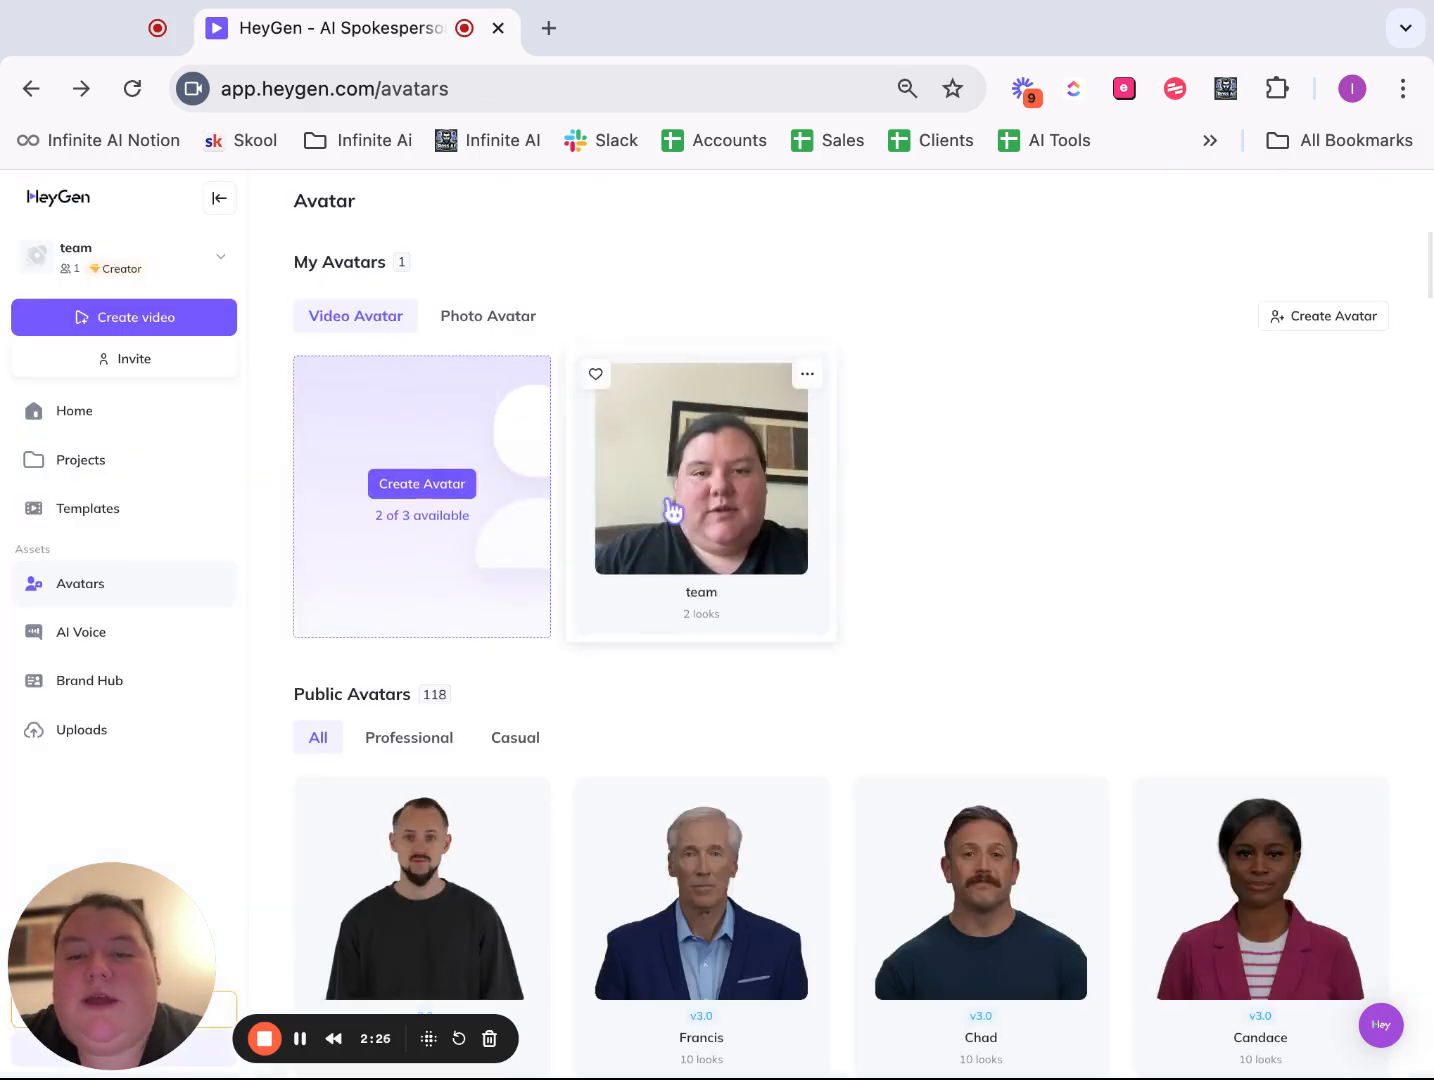
# - Open the team avatar's IMG_6414.MOV look for editing and review its view, FaceSwap and voice settings
pyautogui.click(672, 508)
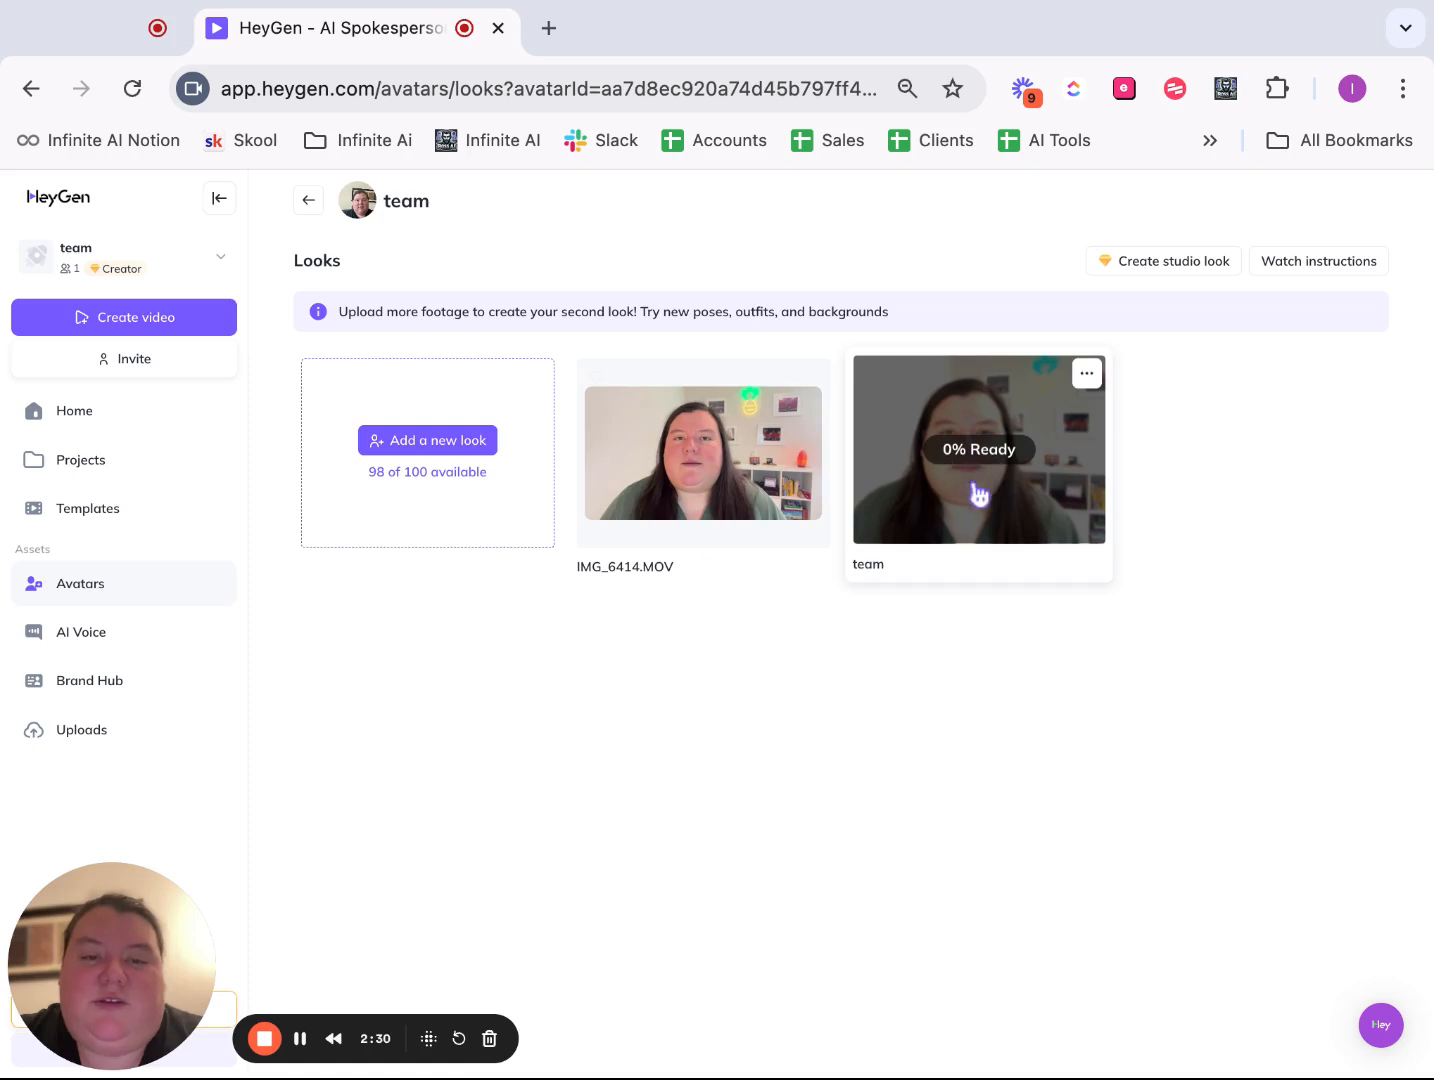
pyautogui.click(664, 477)
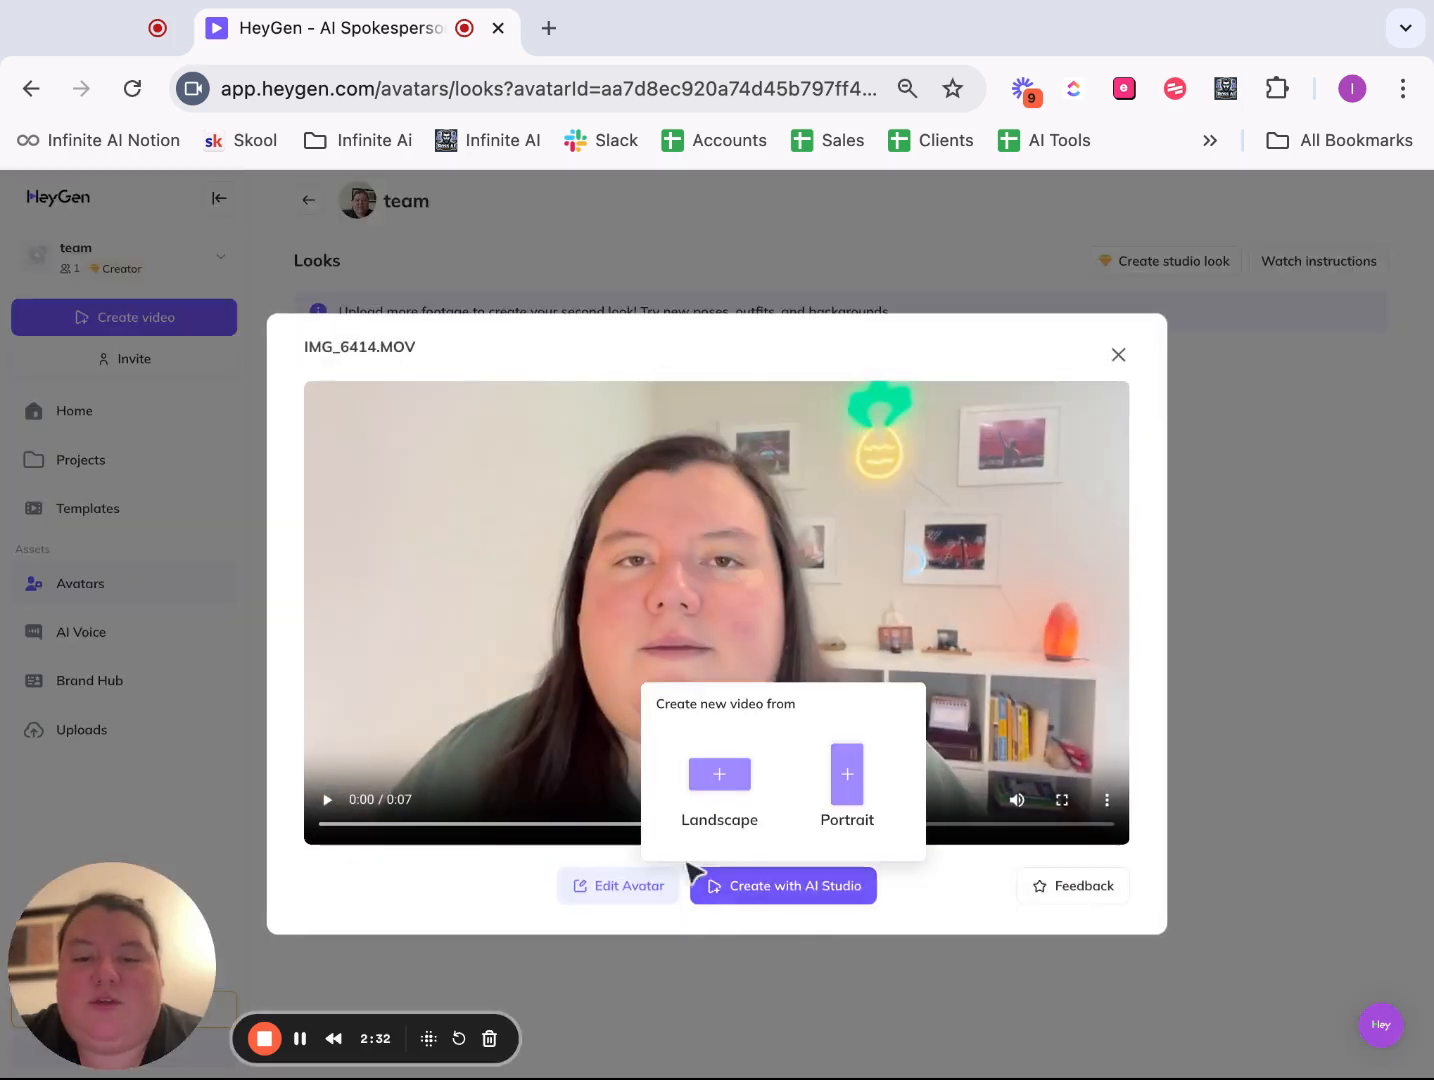
pyautogui.click(645, 889)
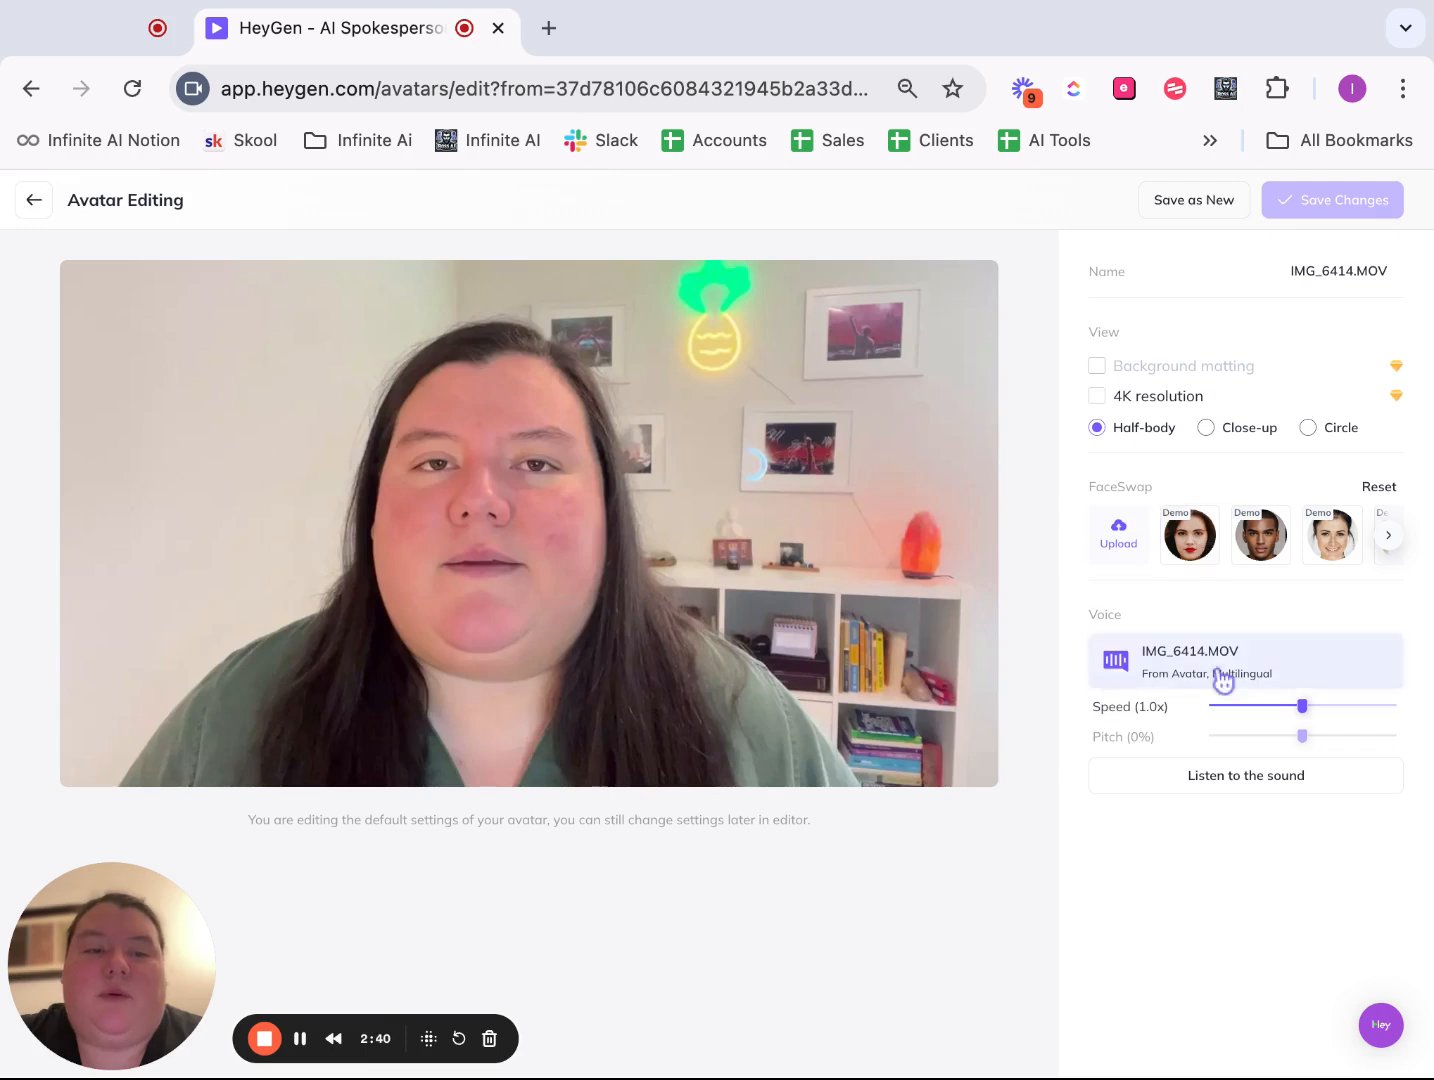
pyautogui.click(1390, 543)
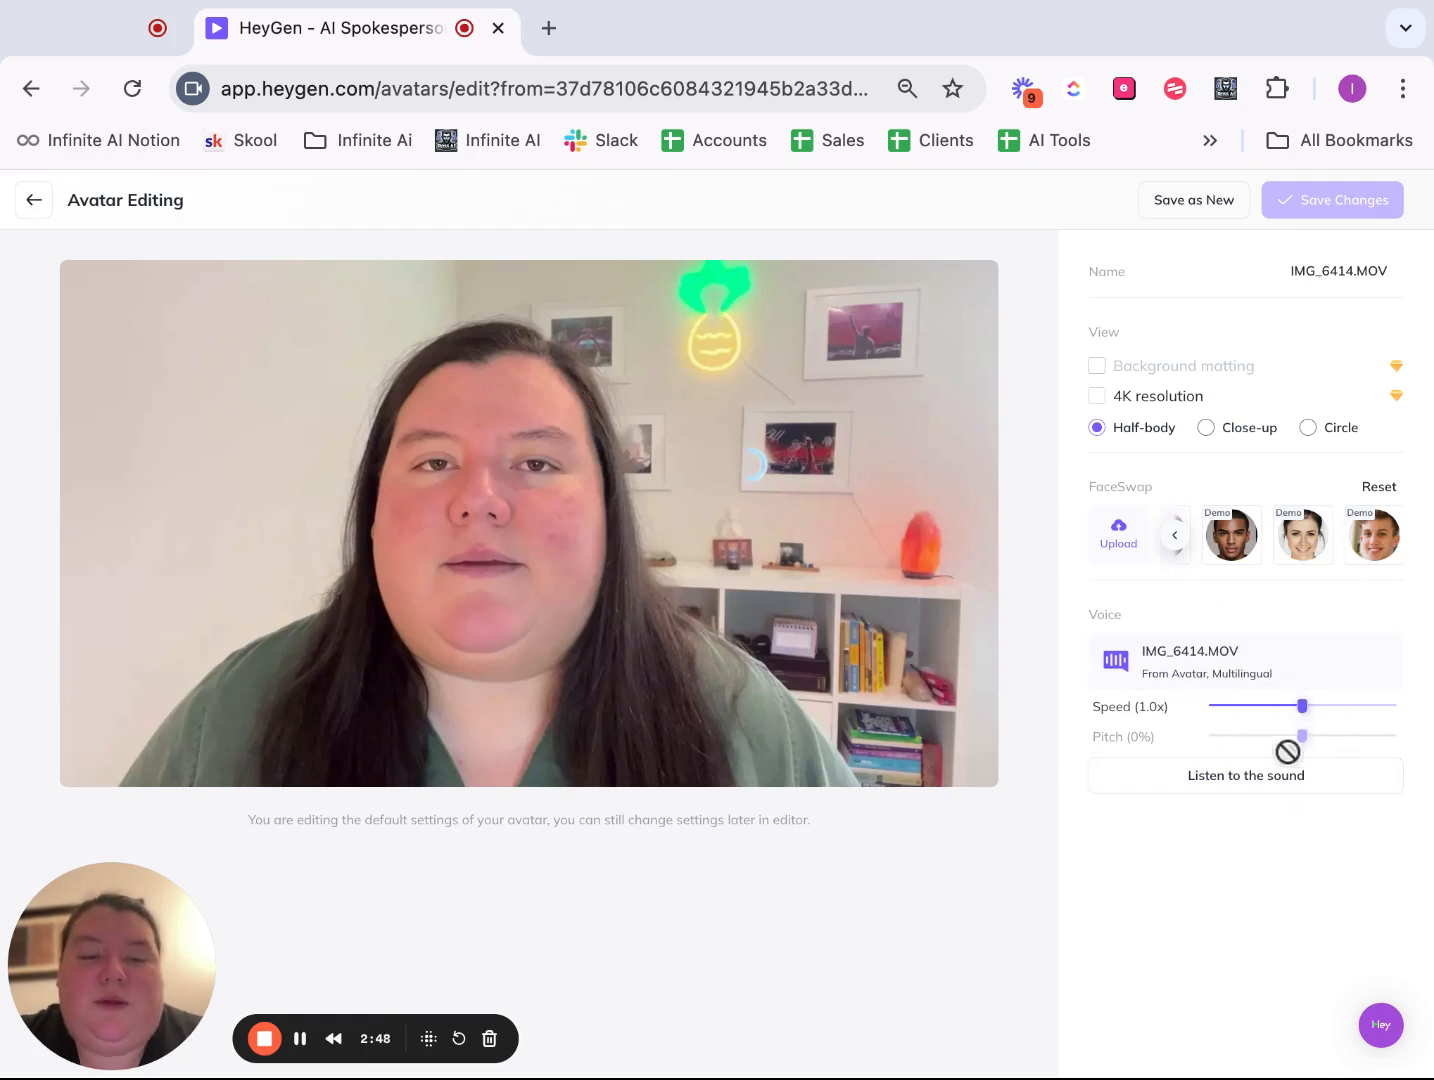
pyautogui.click(33, 199)
# - Create a new landscape video in AI Studio from the IMG_6414.MOV look
pyautogui.click(659, 455)
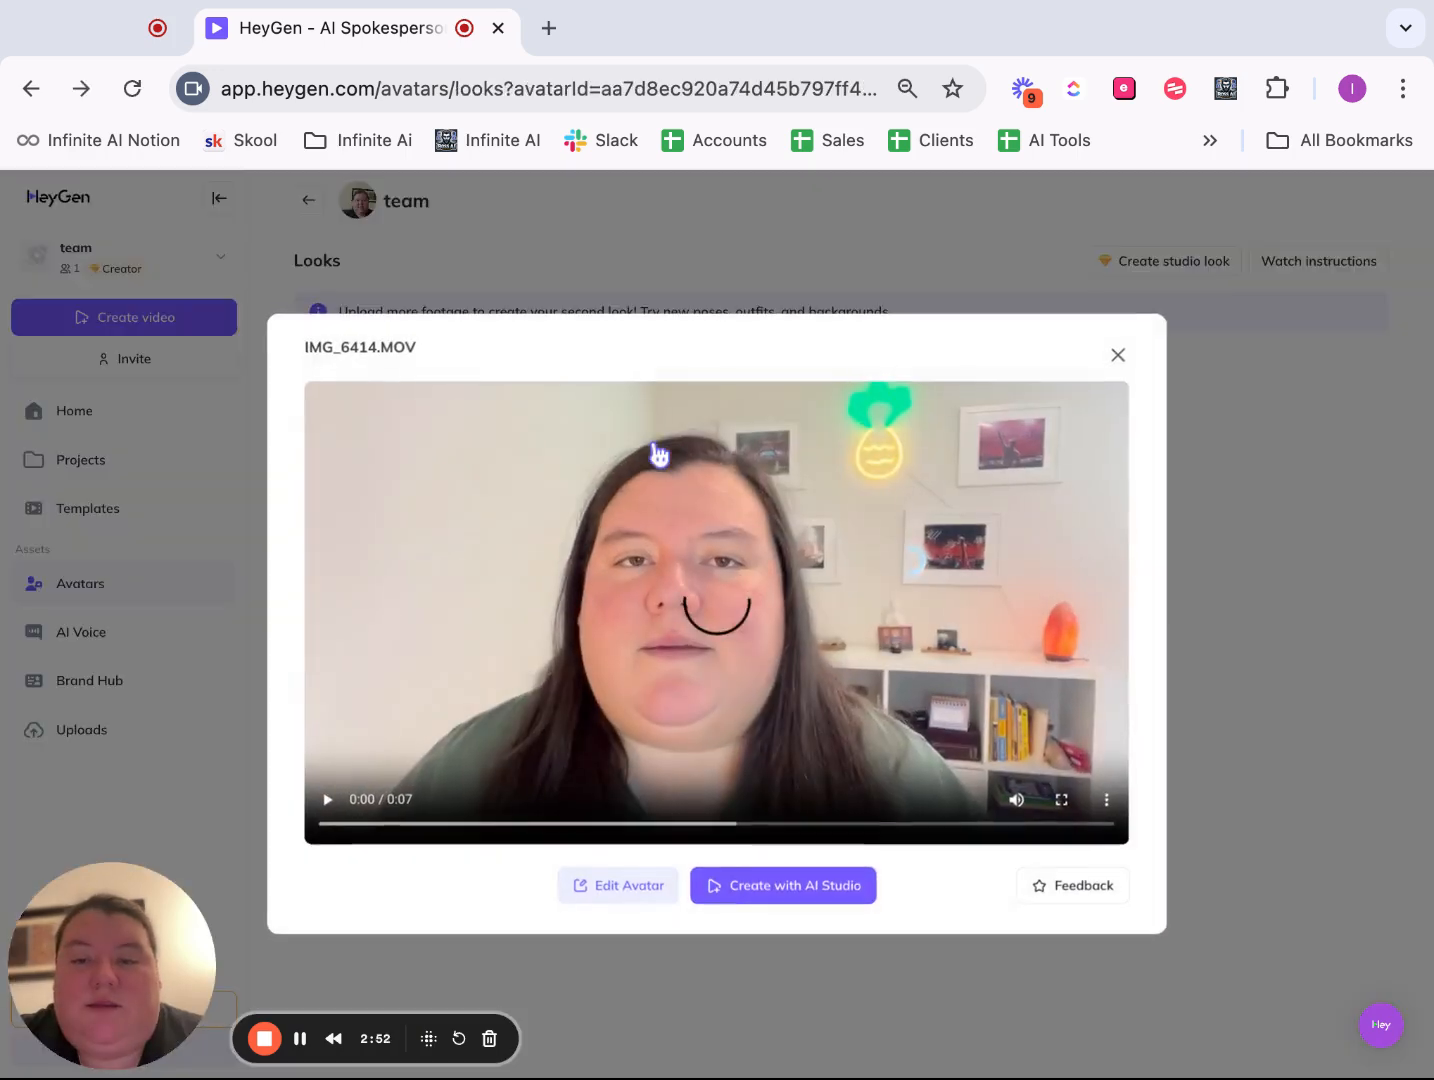
pyautogui.click(738, 880)
pyautogui.click(718, 815)
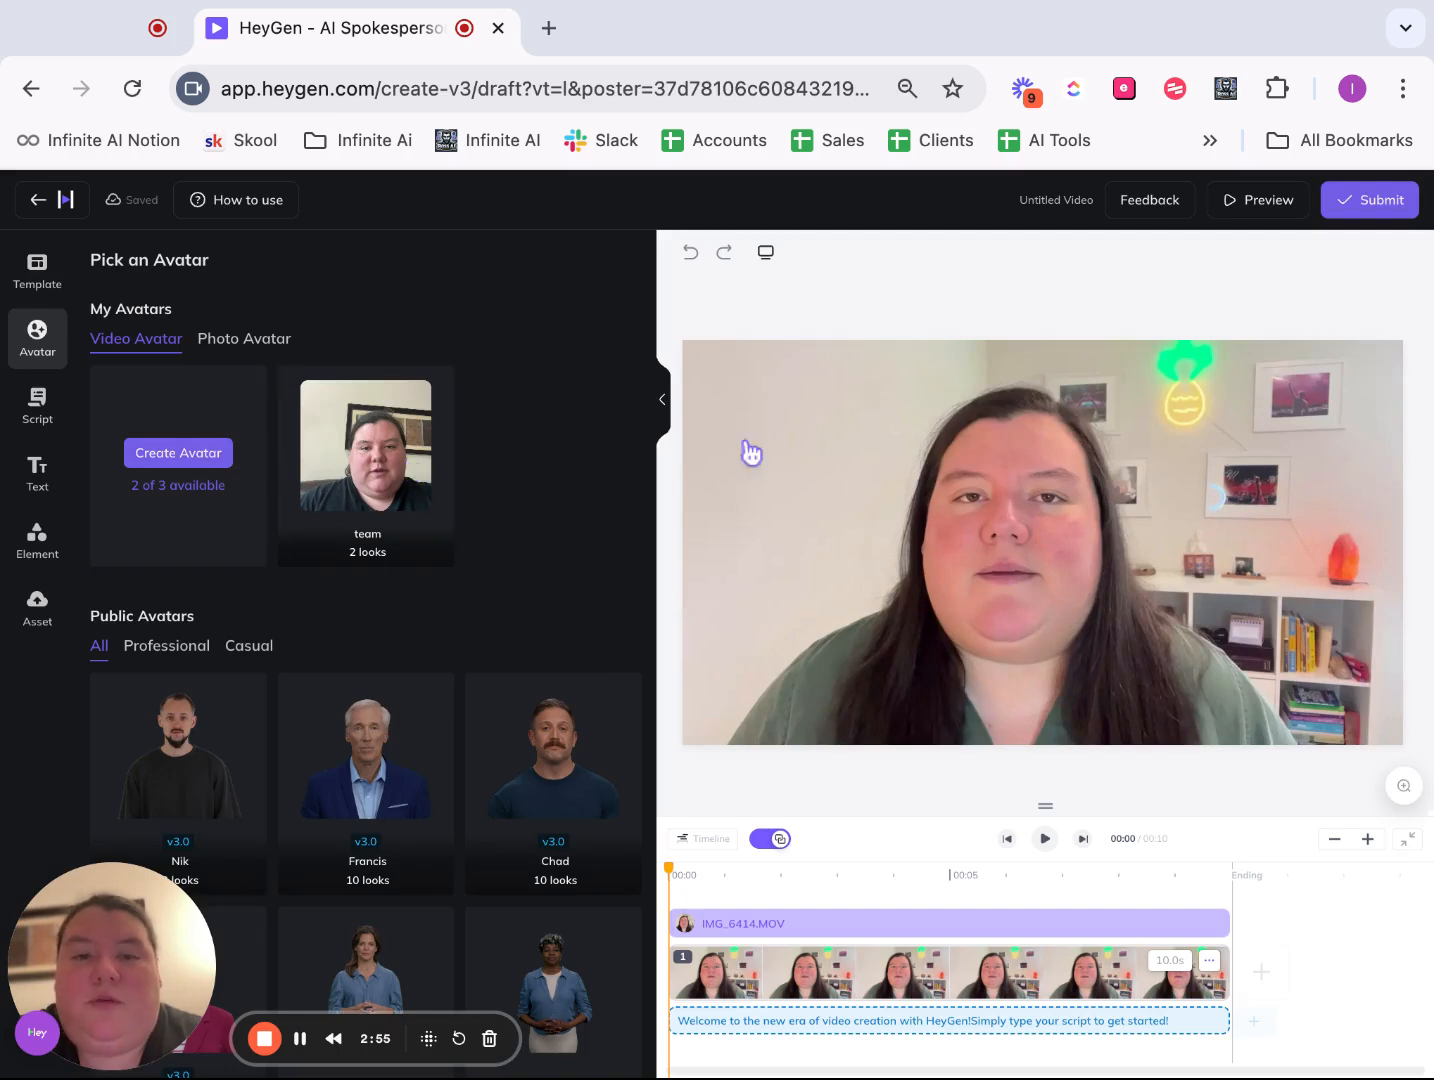
# - Switch the video to portrait, then enlarge the avatar and reposition it on the canvas
pyautogui.click(765, 252)
pyautogui.click(770, 340)
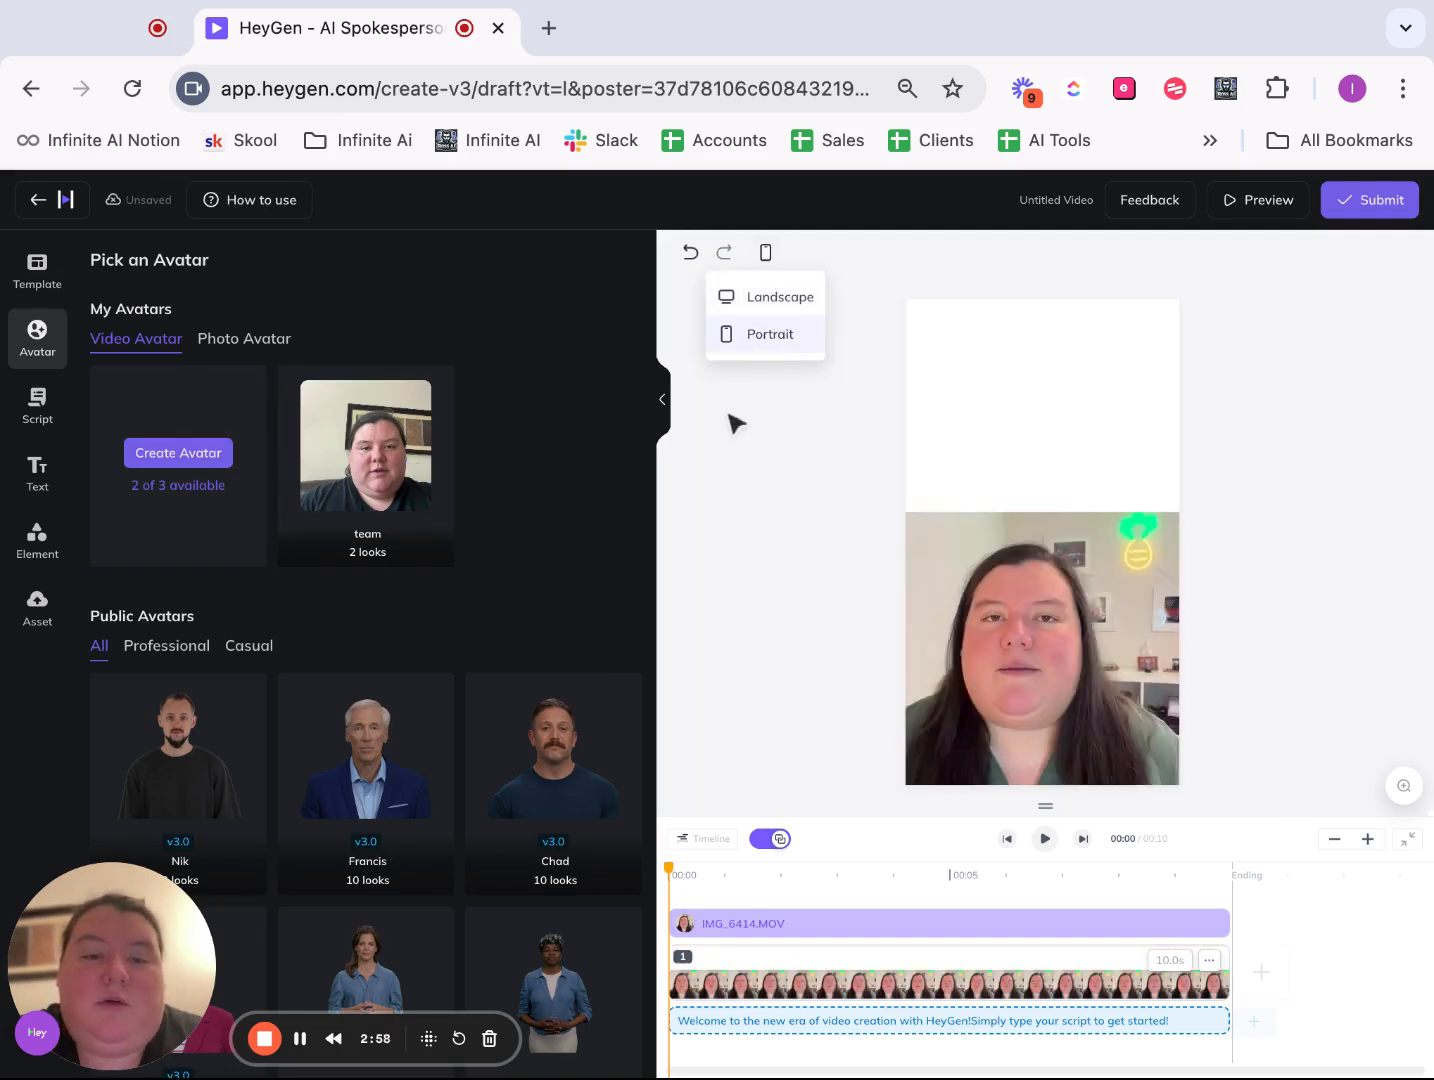
pyautogui.click(1063, 570)
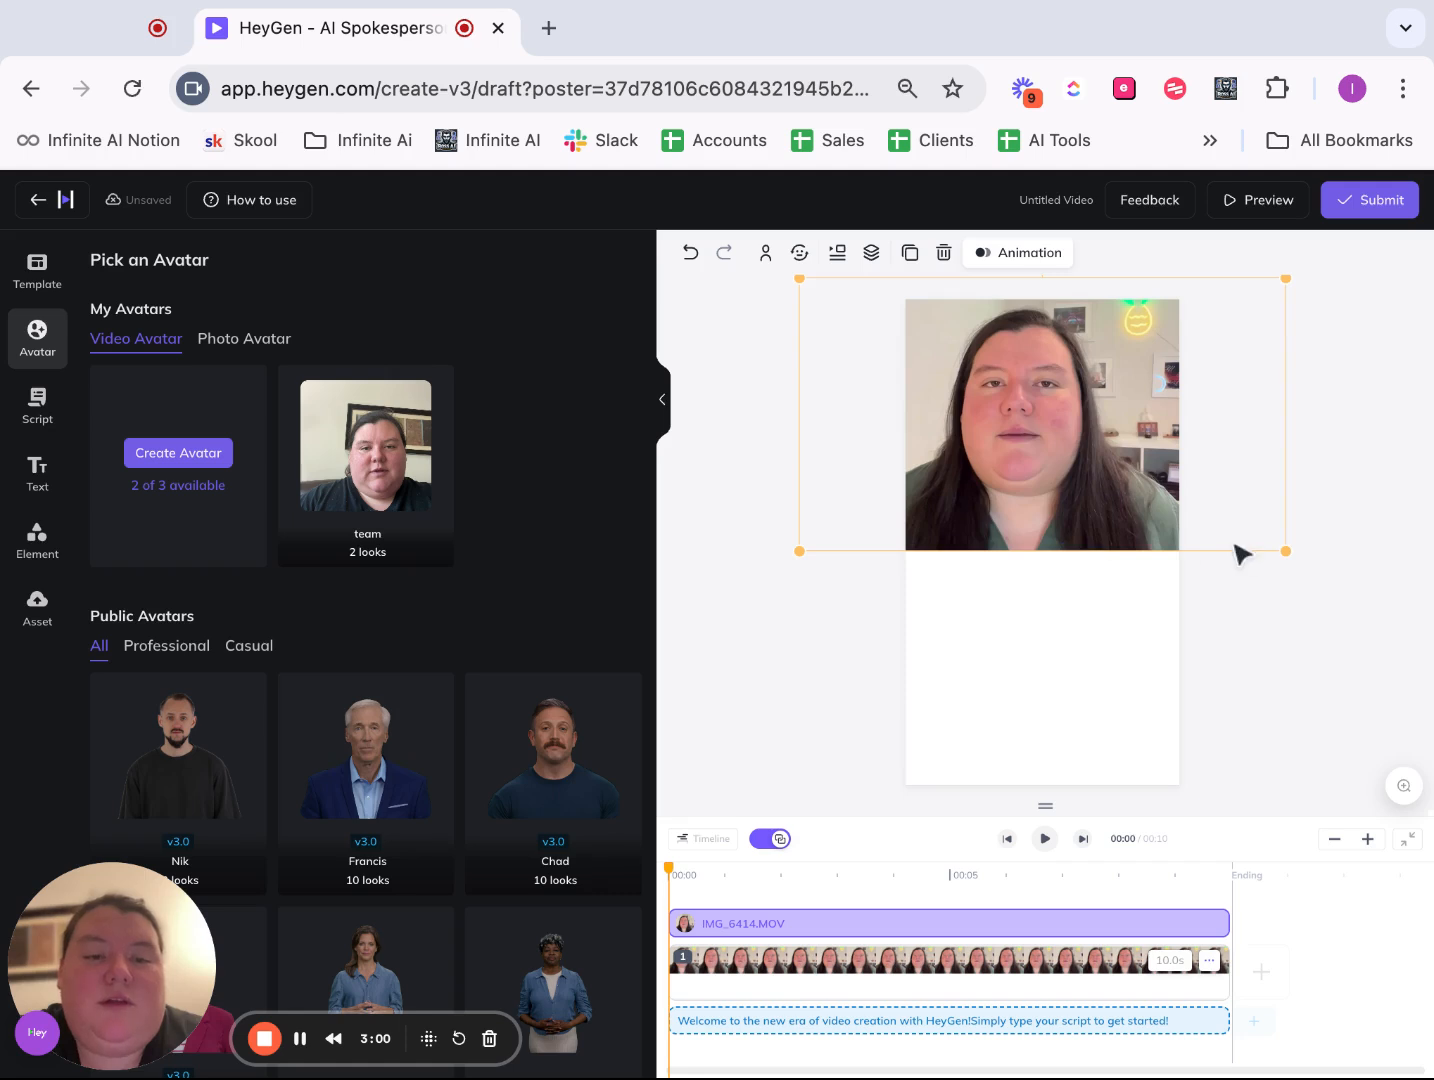
pyautogui.moveTo(1283, 551); pyautogui.dragTo(1280, 551)
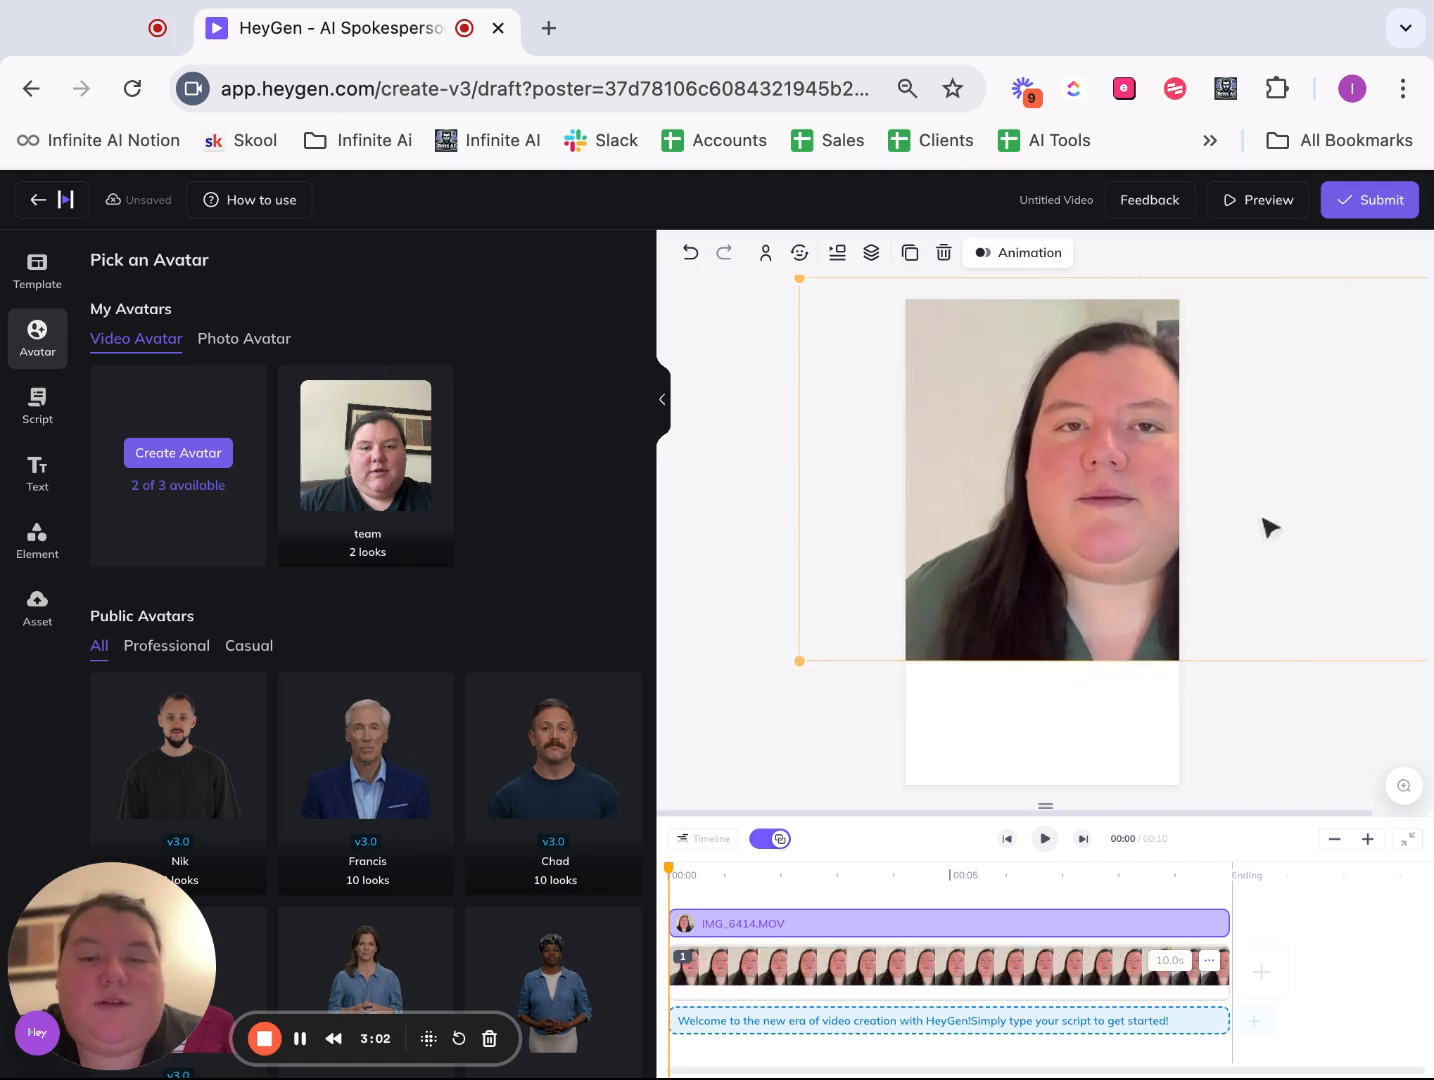
pyautogui.moveTo(1136, 426); pyautogui.dragTo(1079, 457)
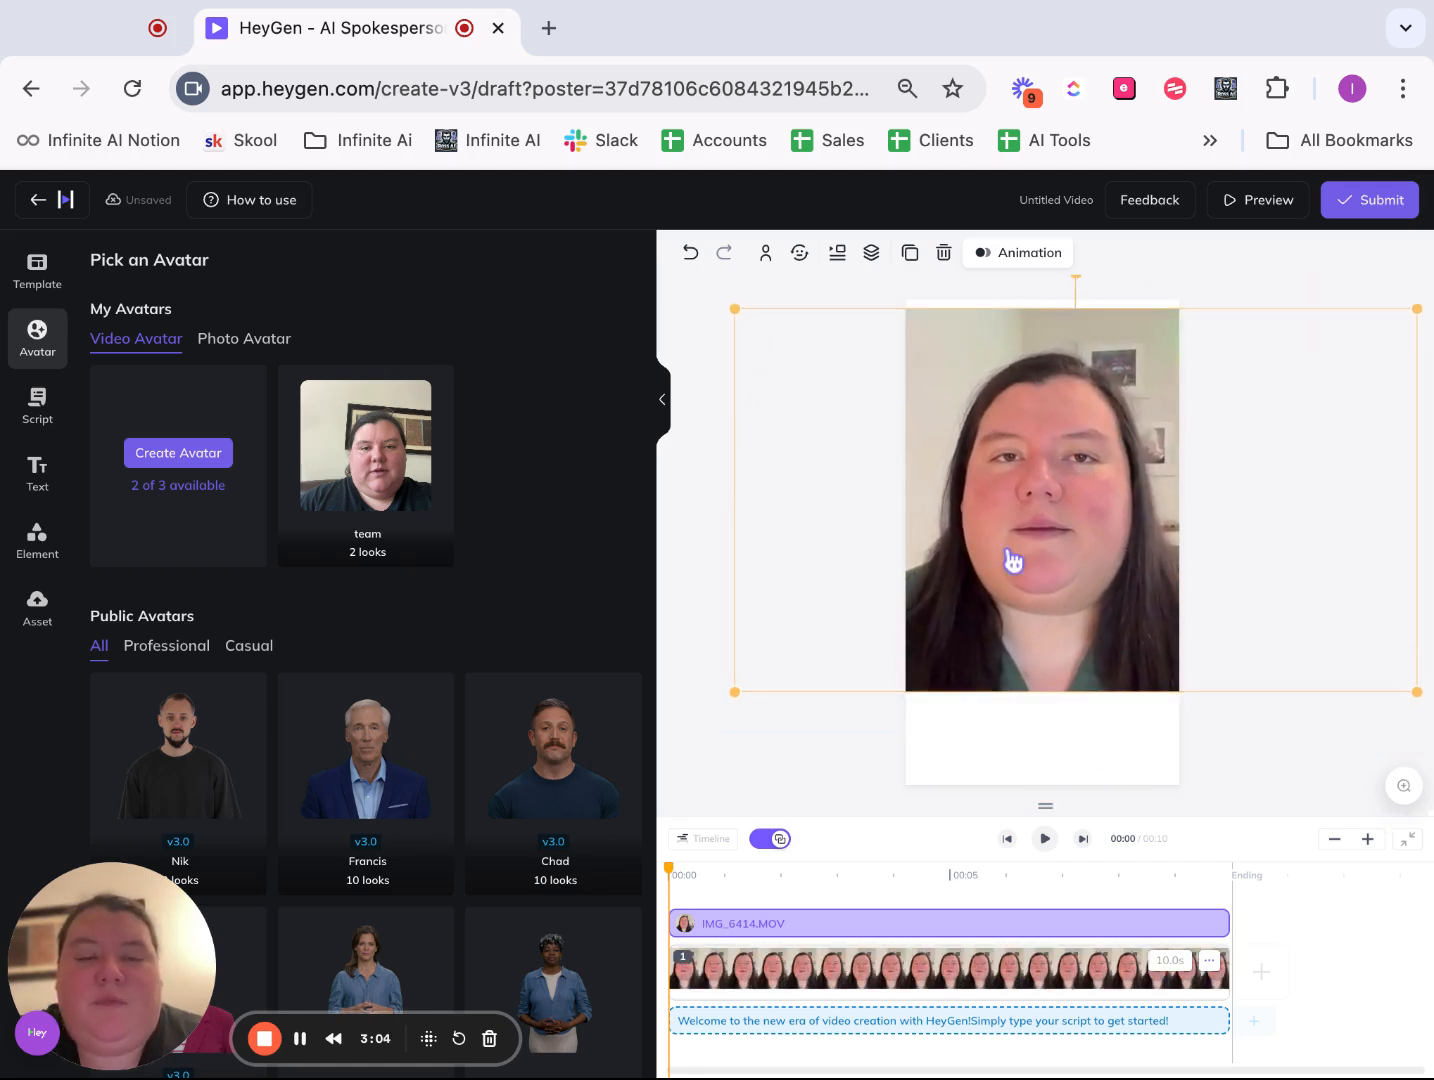
pyautogui.click(668, 402)
pyautogui.moveTo(787, 458); pyautogui.dragTo(793, 455)
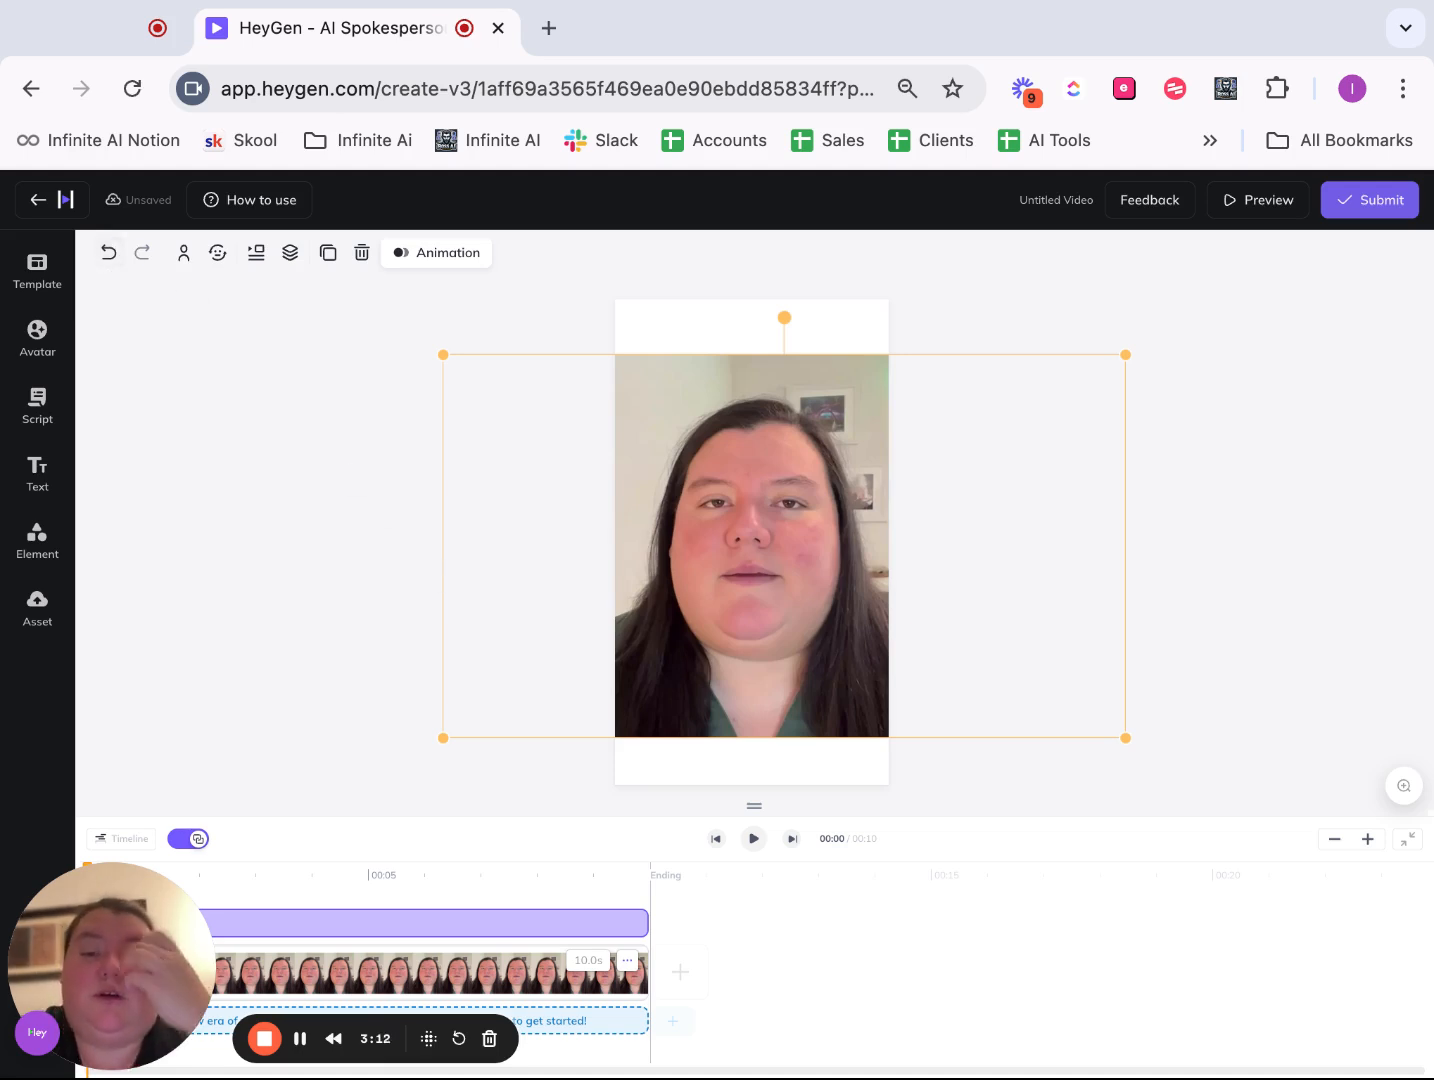
# - Undo the avatar's repositioning and resizing and the switch to portrait orientation
pyautogui.click(108, 252)
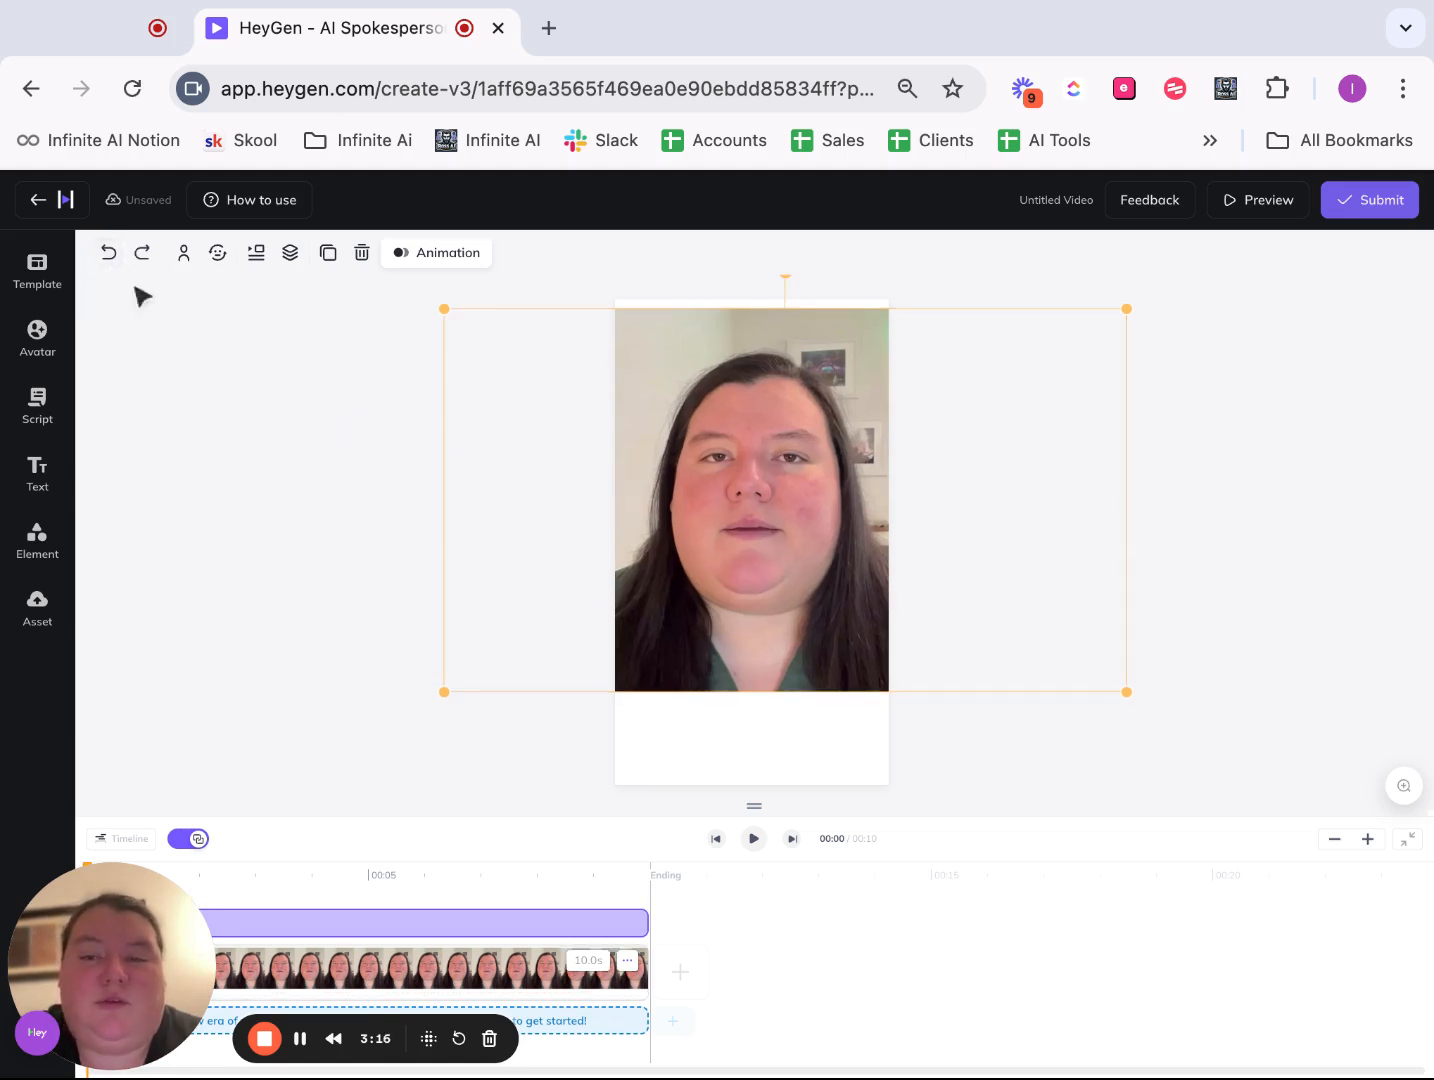
pyautogui.click(108, 252)
pyautogui.click(108, 252)
pyautogui.click(108, 252)
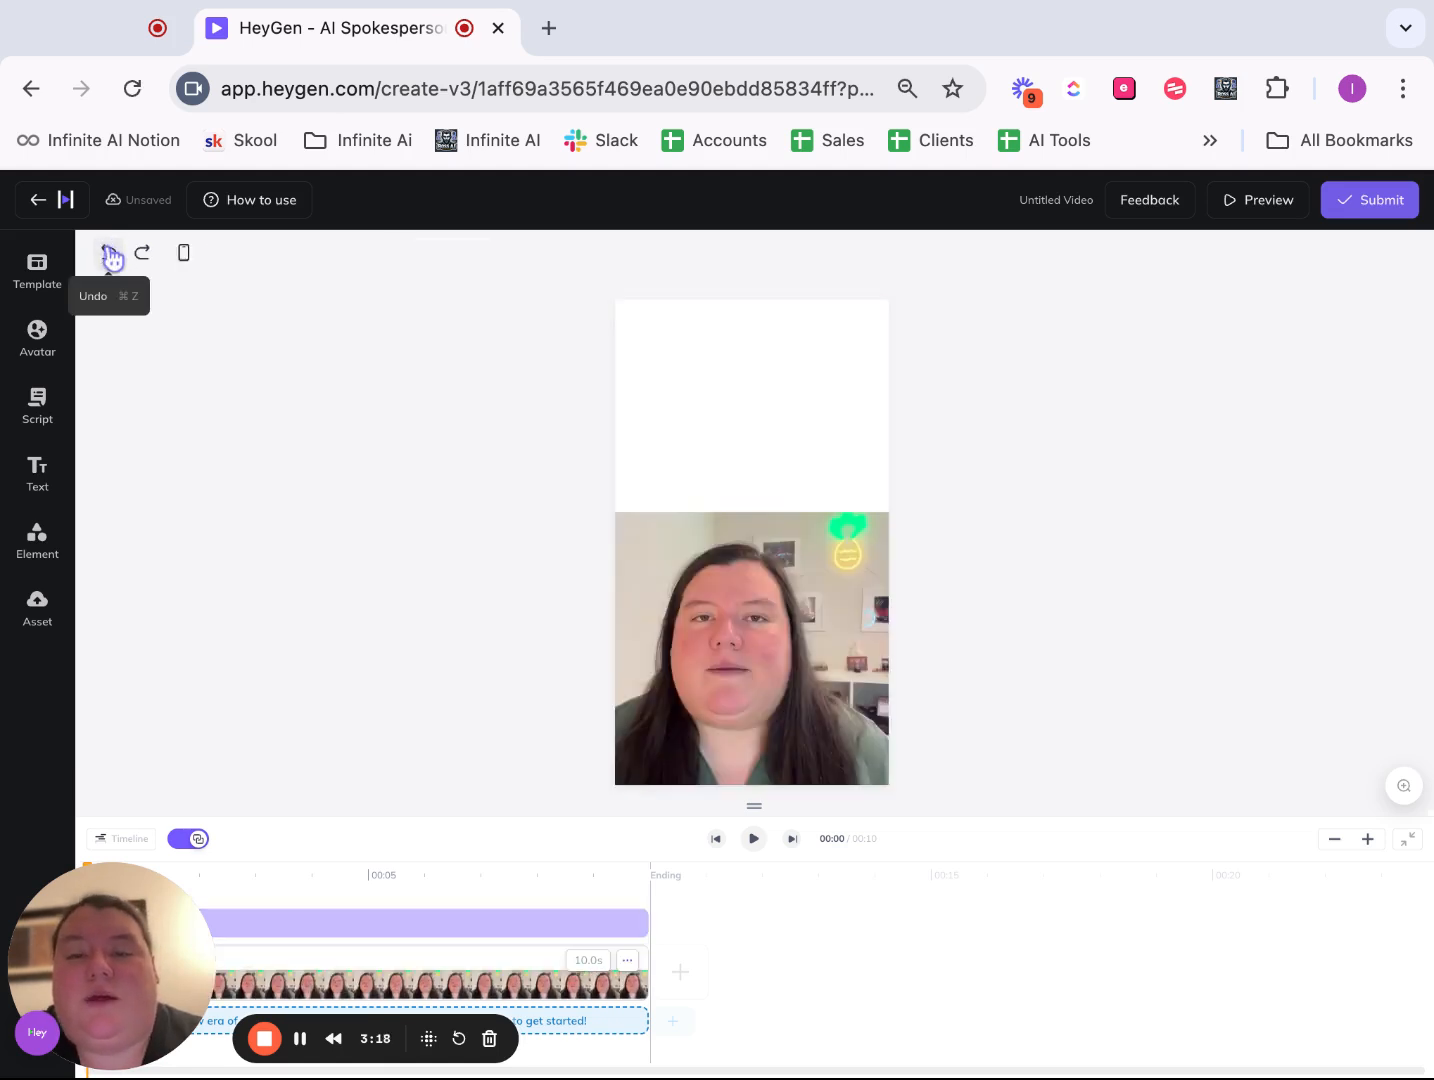
pyautogui.click(108, 252)
pyautogui.click(108, 252)
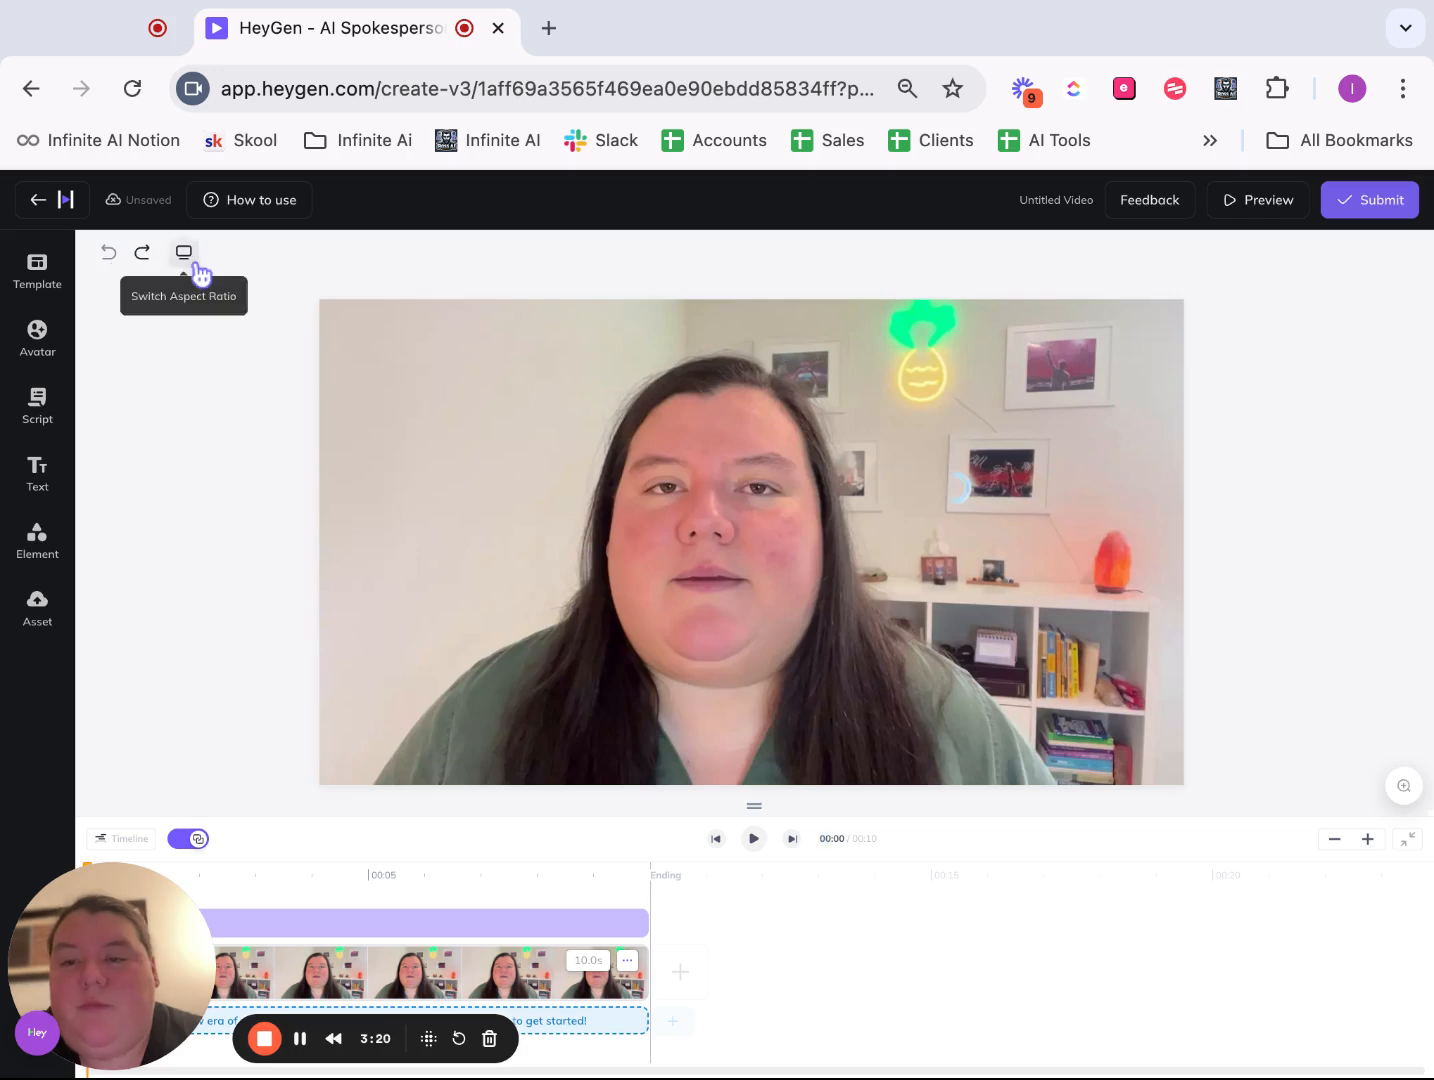
pyautogui.click(200, 272)
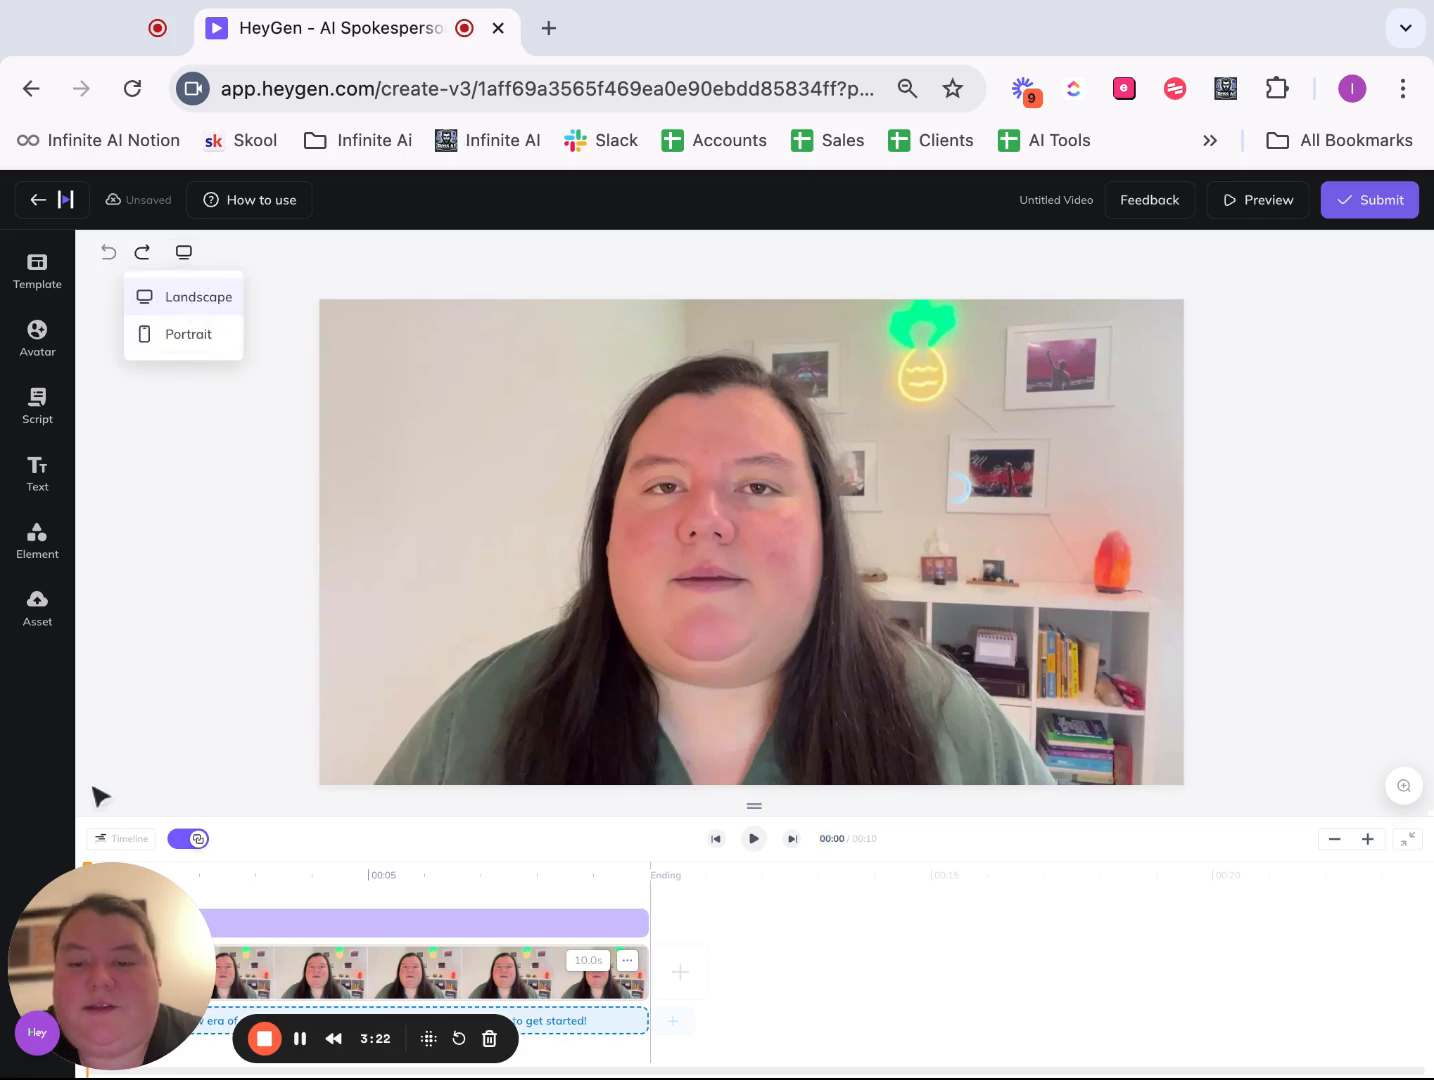
# - Replace the sample script with a one-line introduction reading "hi my name is" followed by the speaker's first name
pyautogui.click(37, 405)
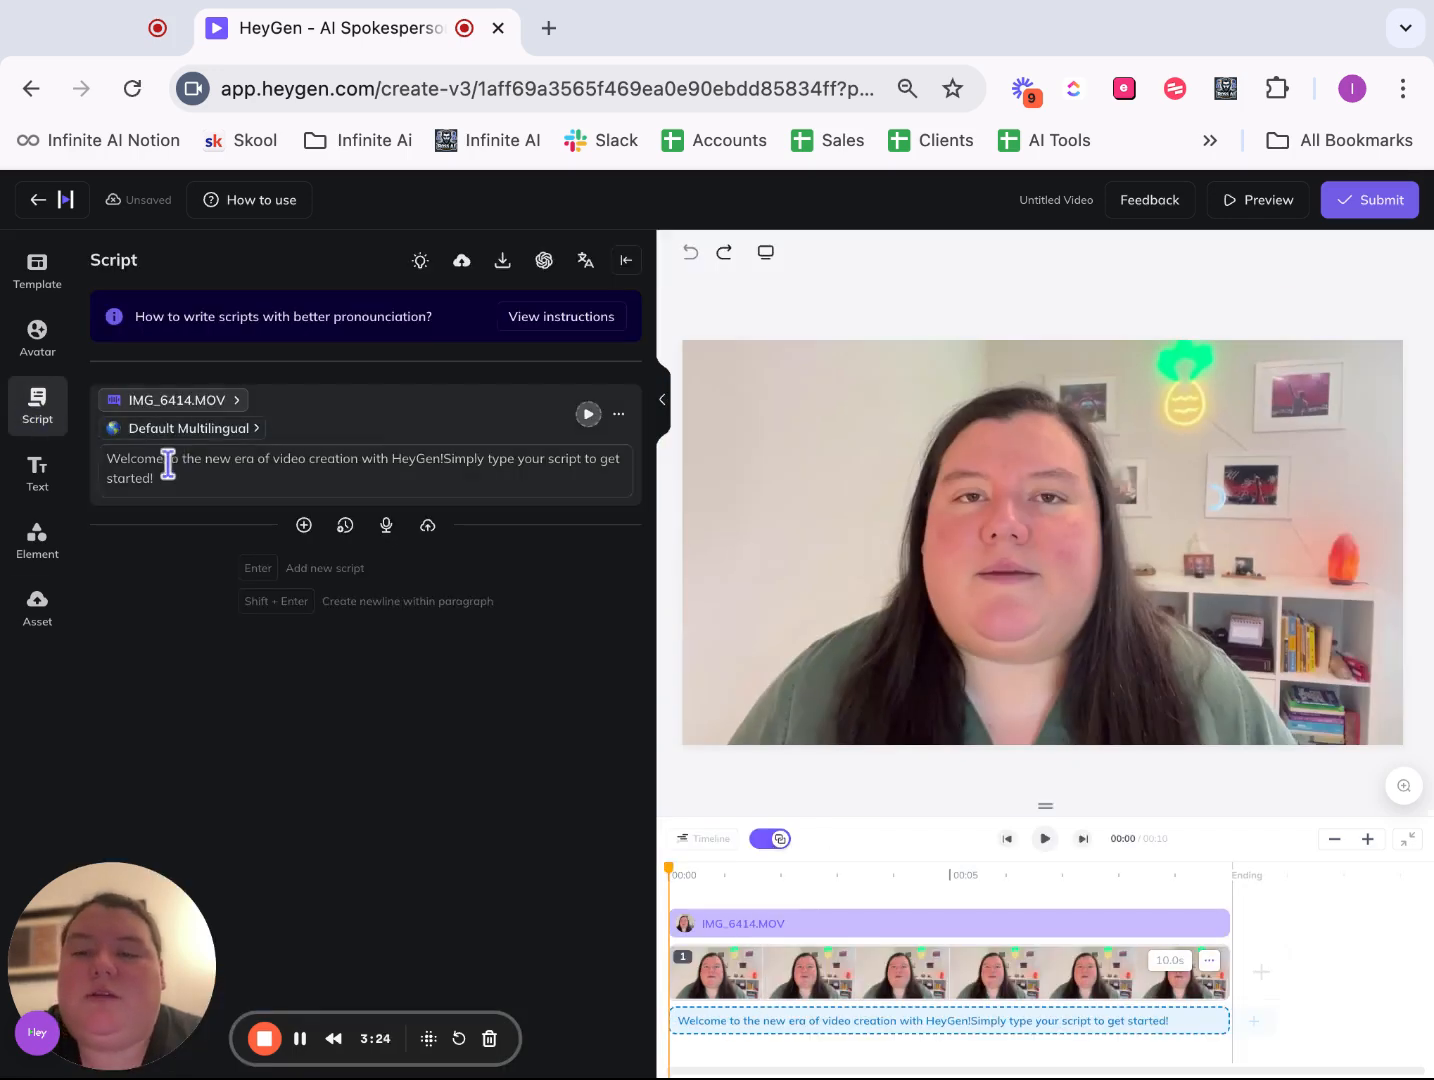
pyautogui.doubleClick(116, 478)
pyautogui.tripleClick(116, 478)
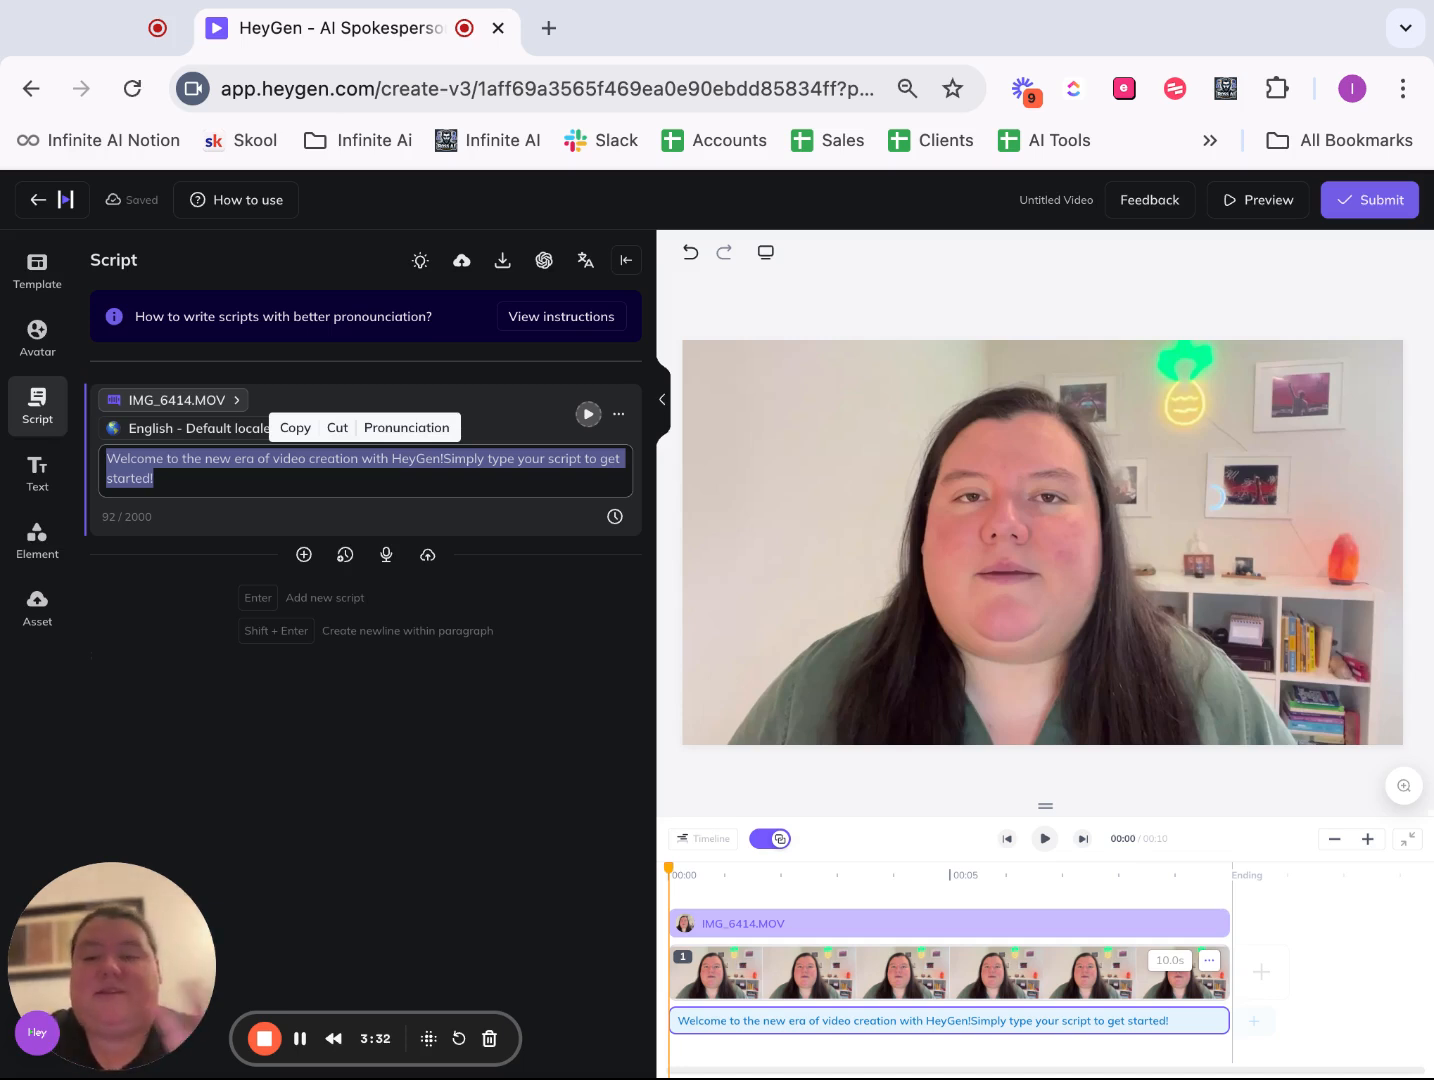
pyautogui.write('the av')
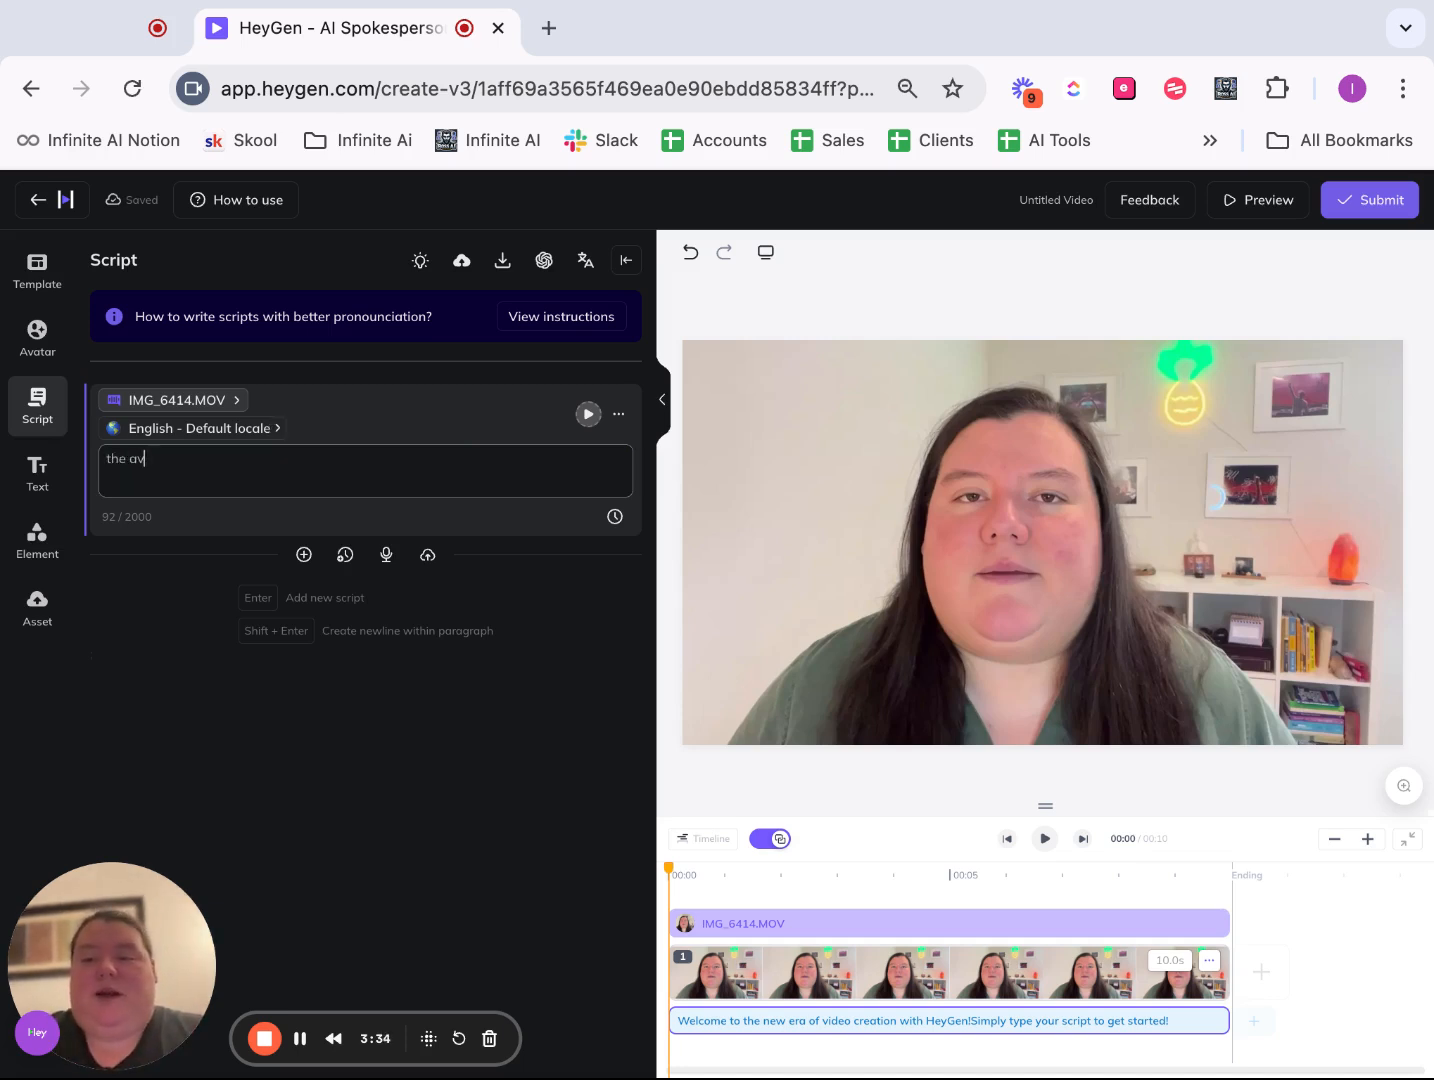
pyautogui.write('atar should')
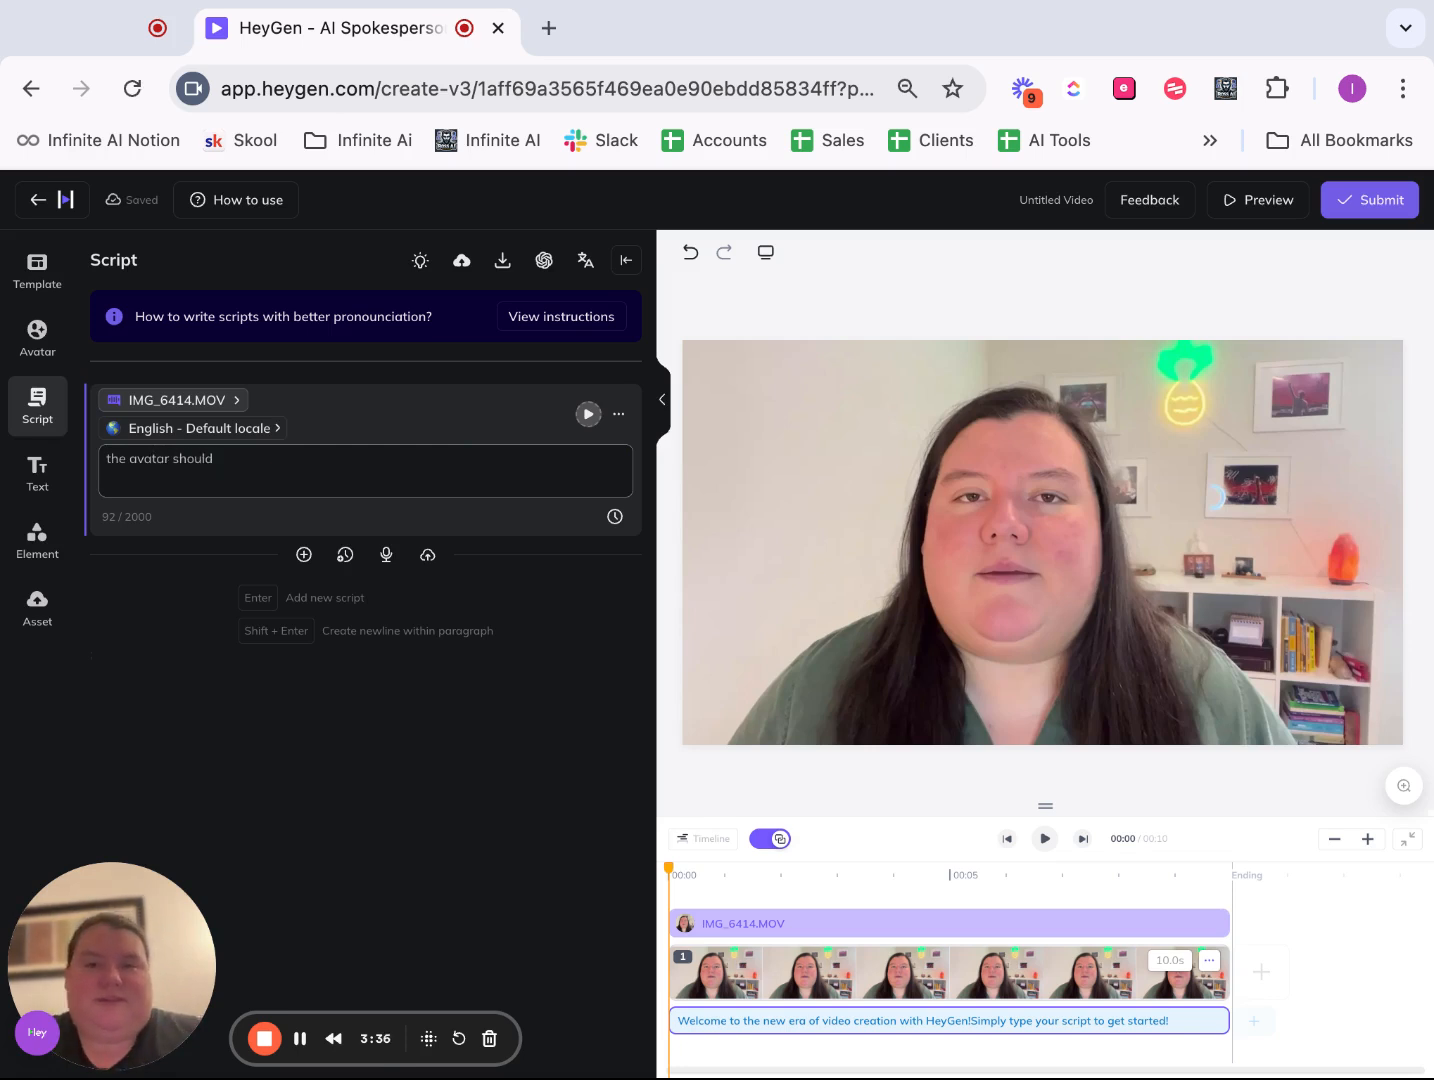
pyautogui.tripleClick(211, 474)
pyautogui.press('BackSpace')
pyautogui.write('h')
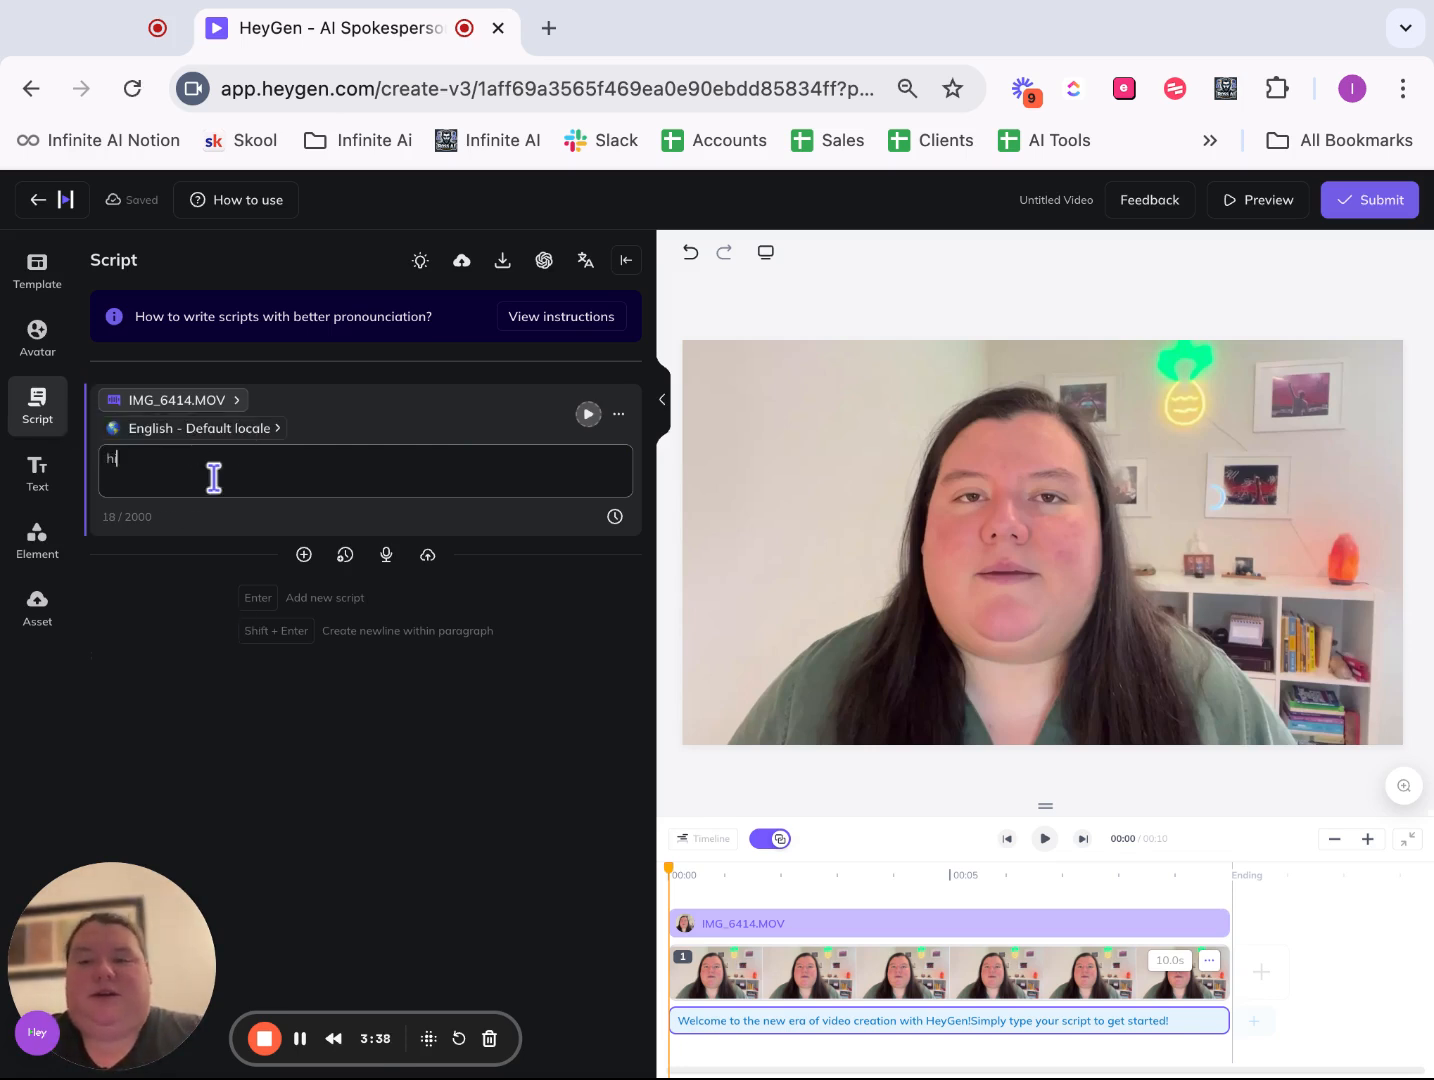
pyautogui.write('i my name is isab')
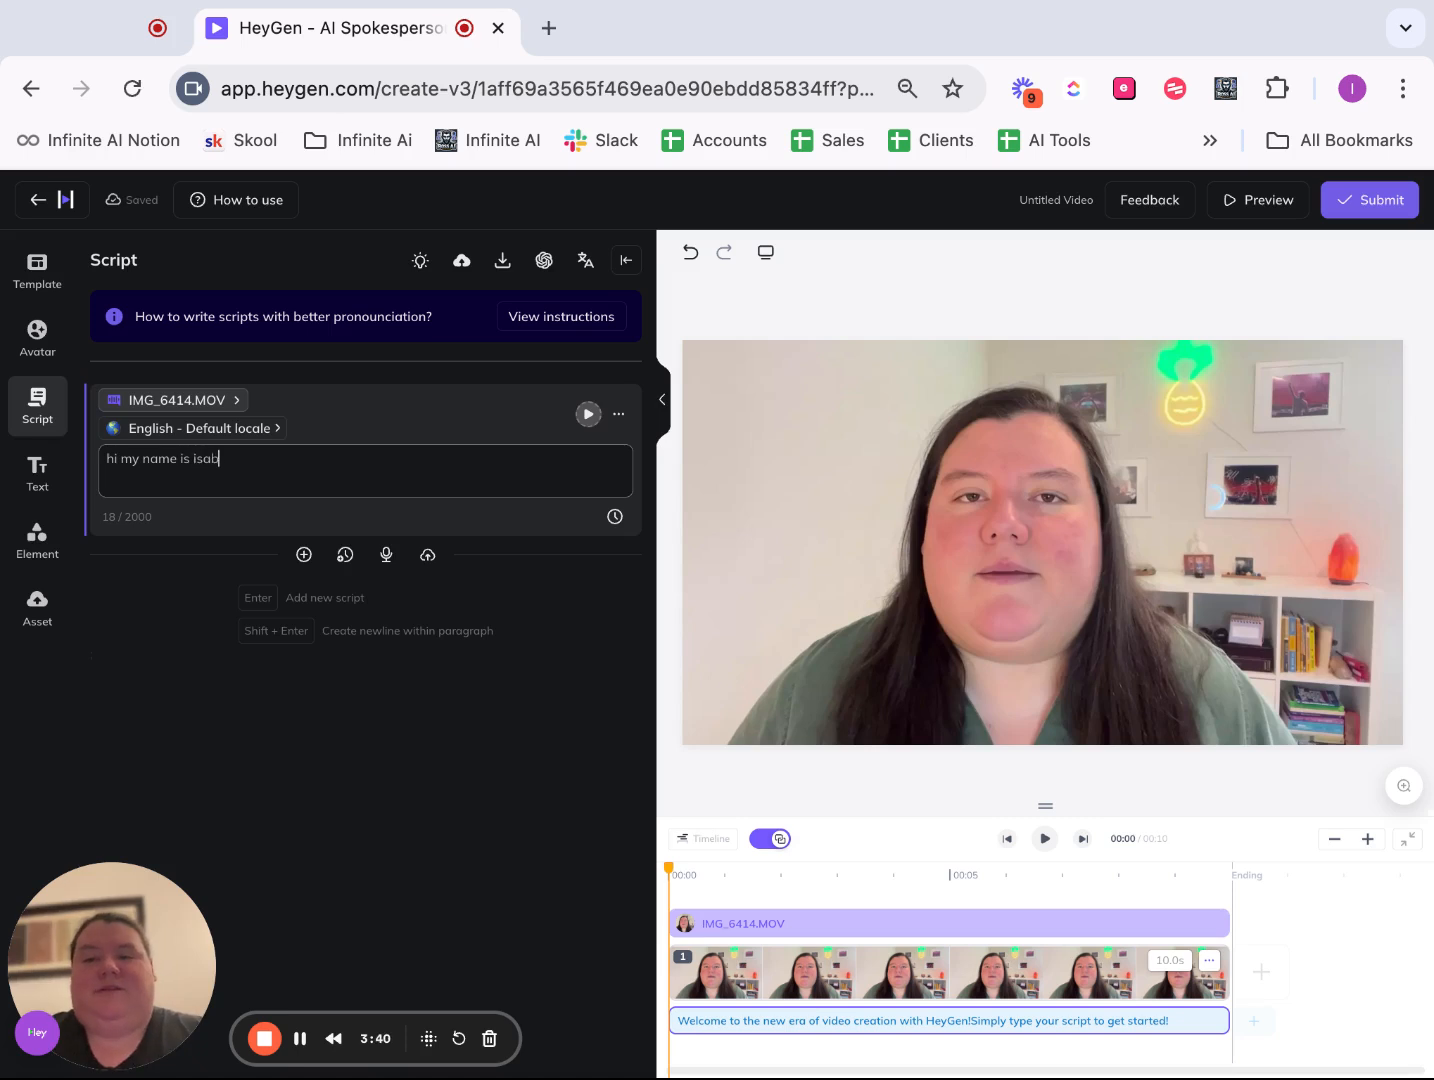
pyautogui.write('ella')
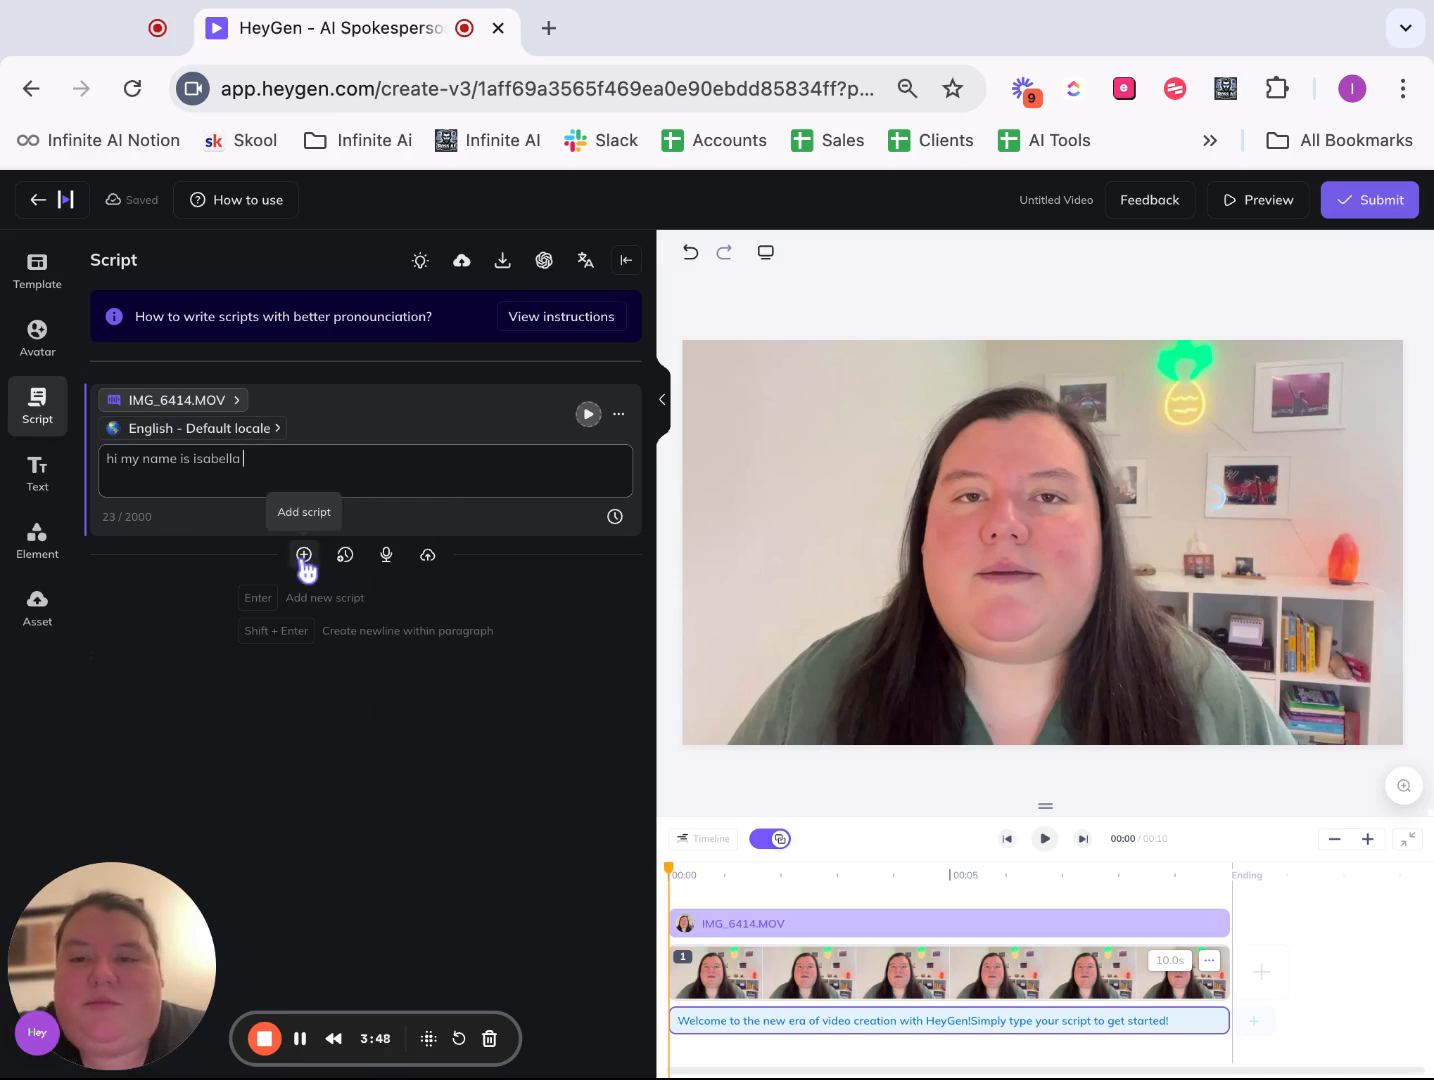
pyautogui.click(131, 530)
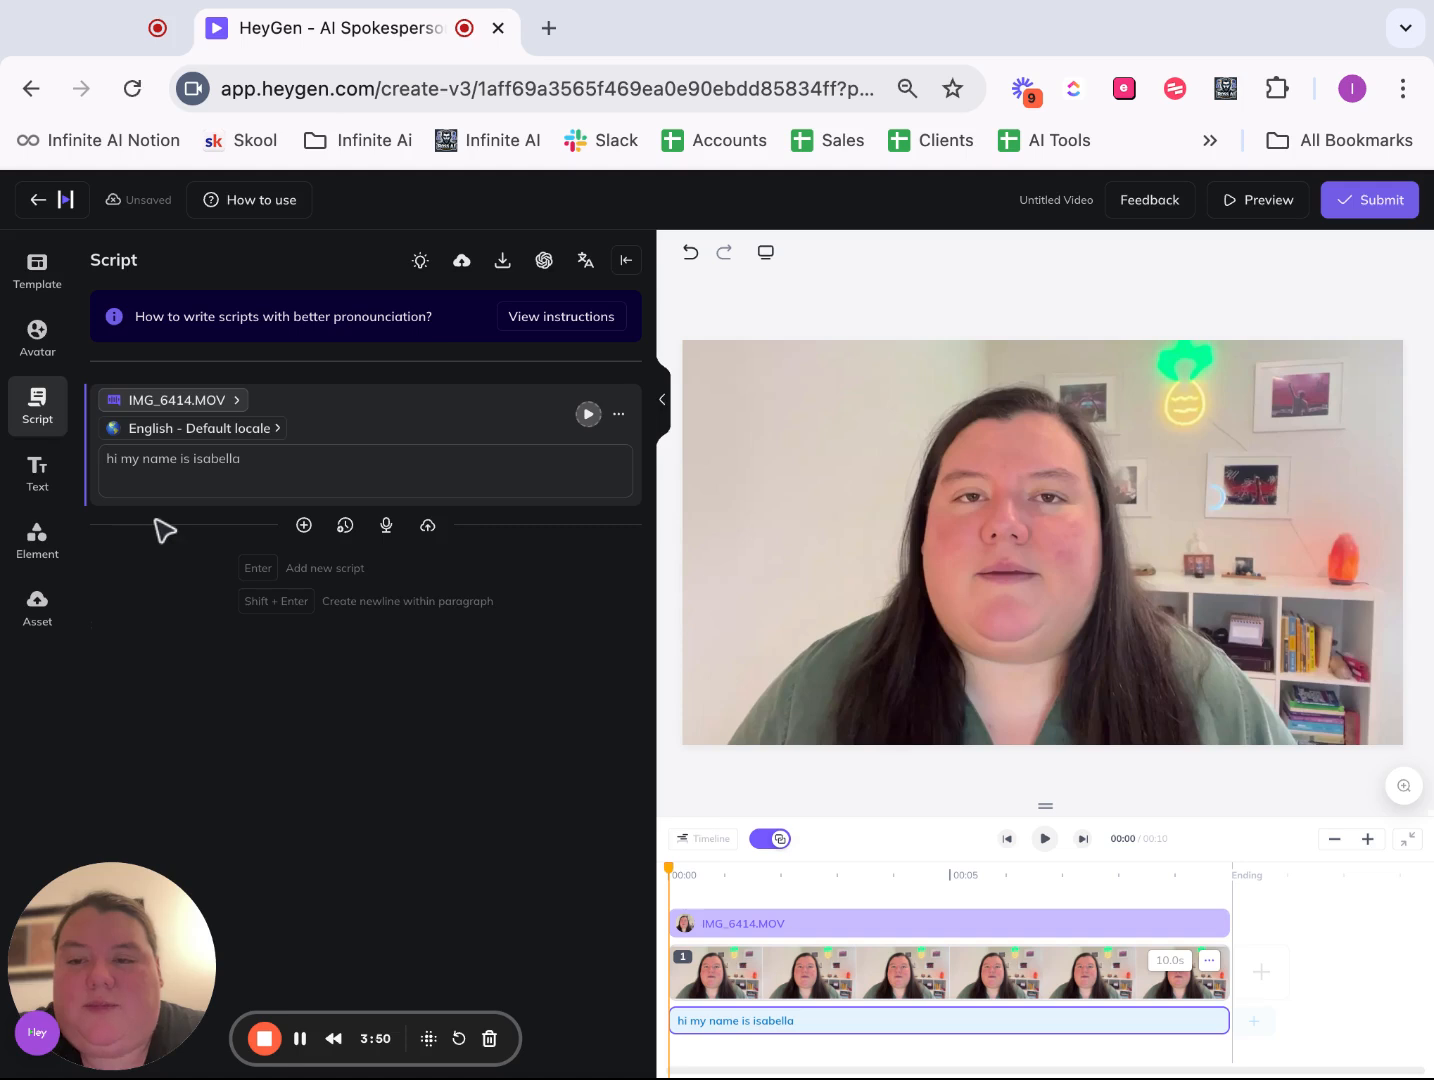
pyautogui.click(283, 467)
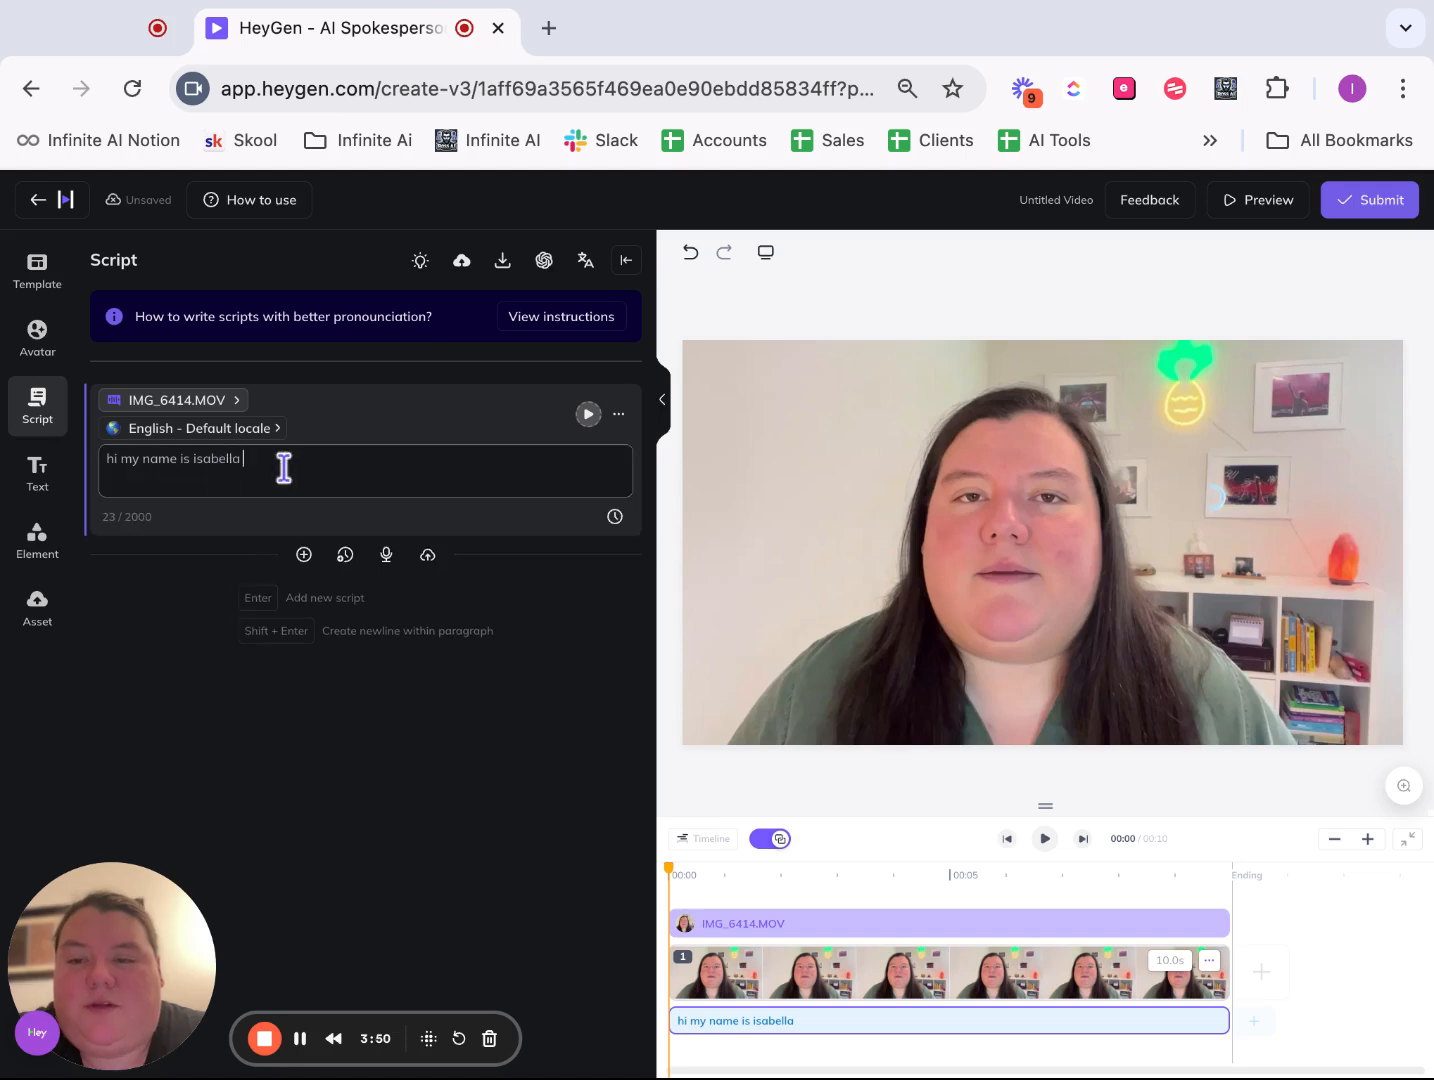
# - Add an empty second script block, then rewrite the first name in the introduction in capitals and end the line with a period
pyautogui.click(304, 554)
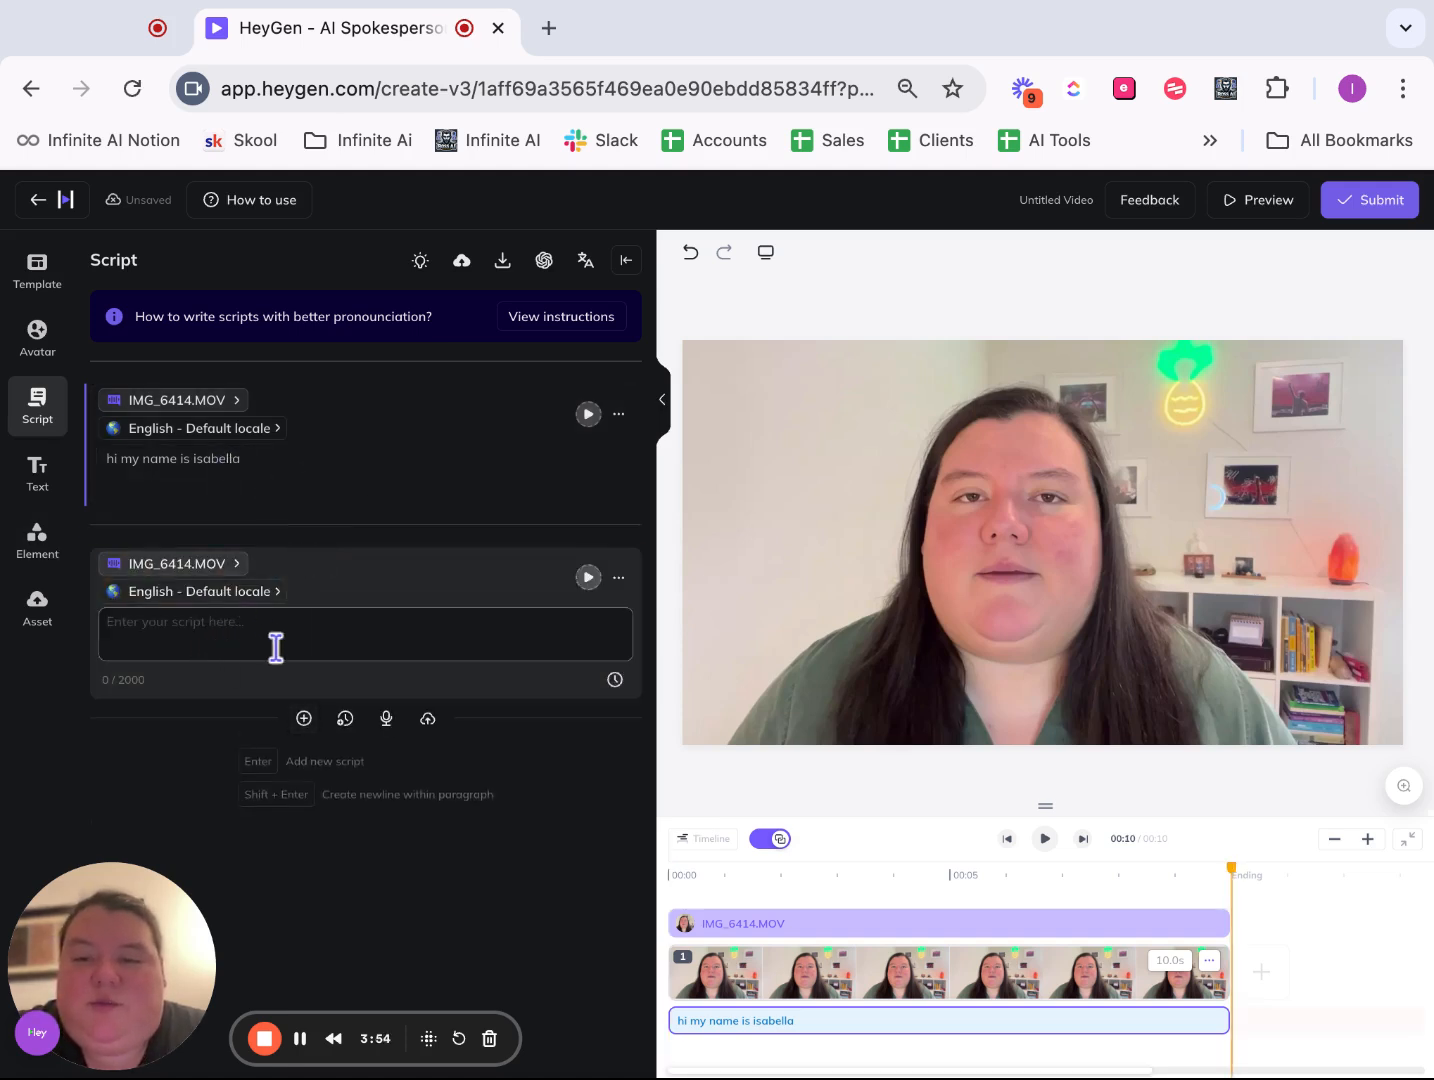
pyautogui.click(221, 458)
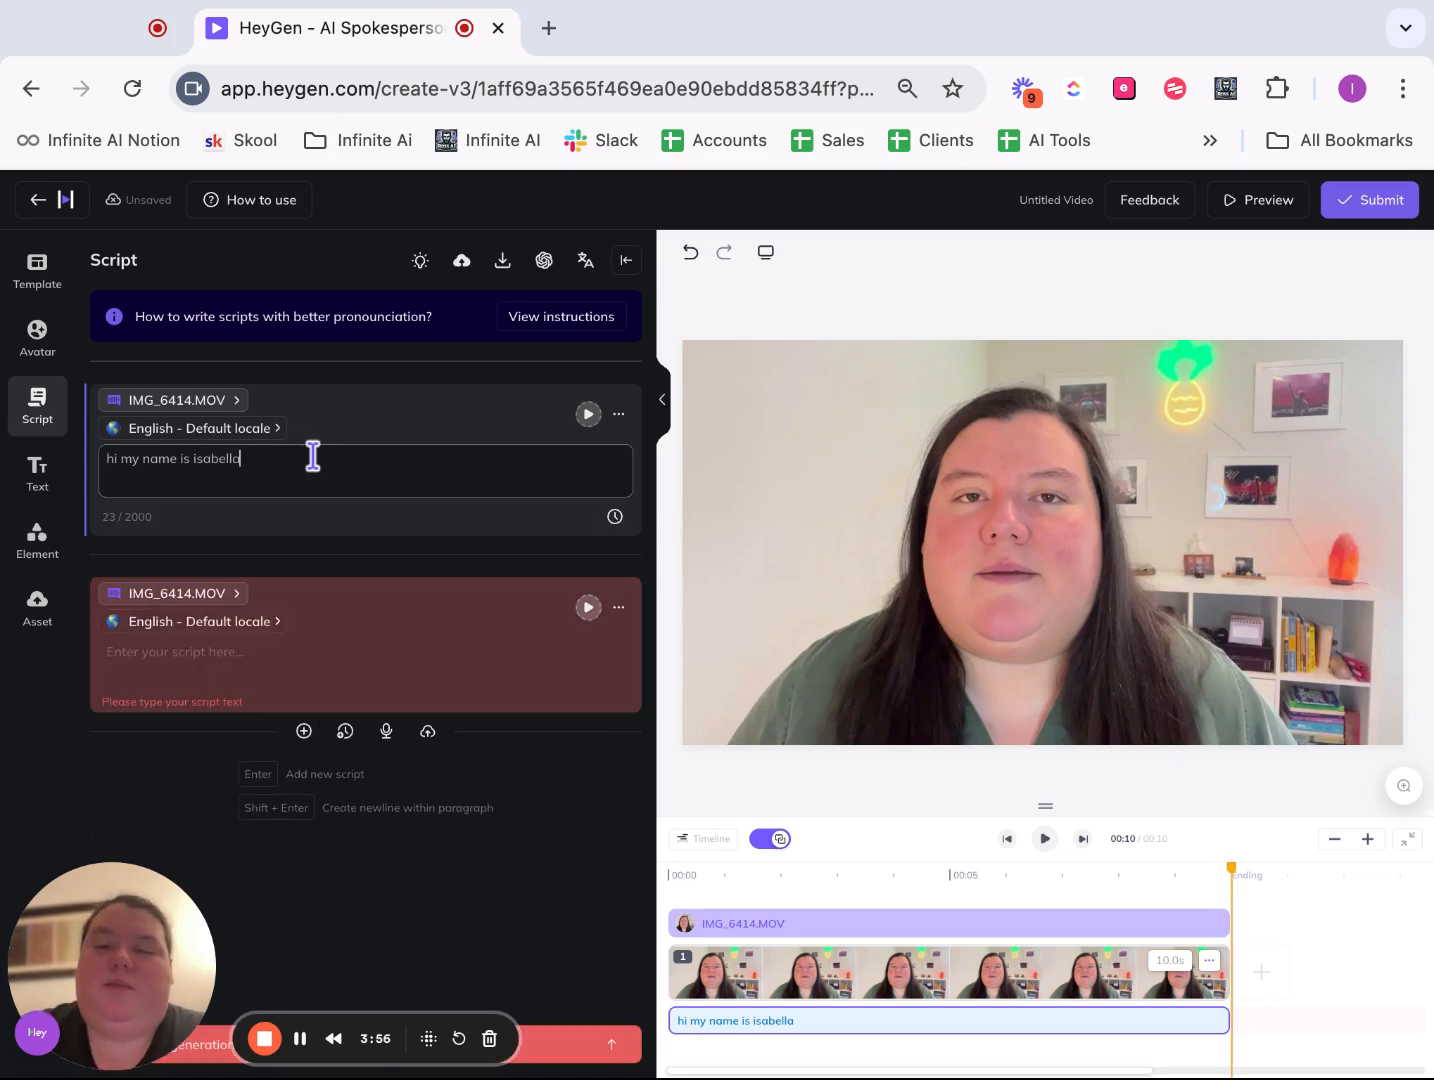
pyautogui.press('BackSpace')
pyautogui.press('BackSpace')
pyautogui.press('BackSpace')
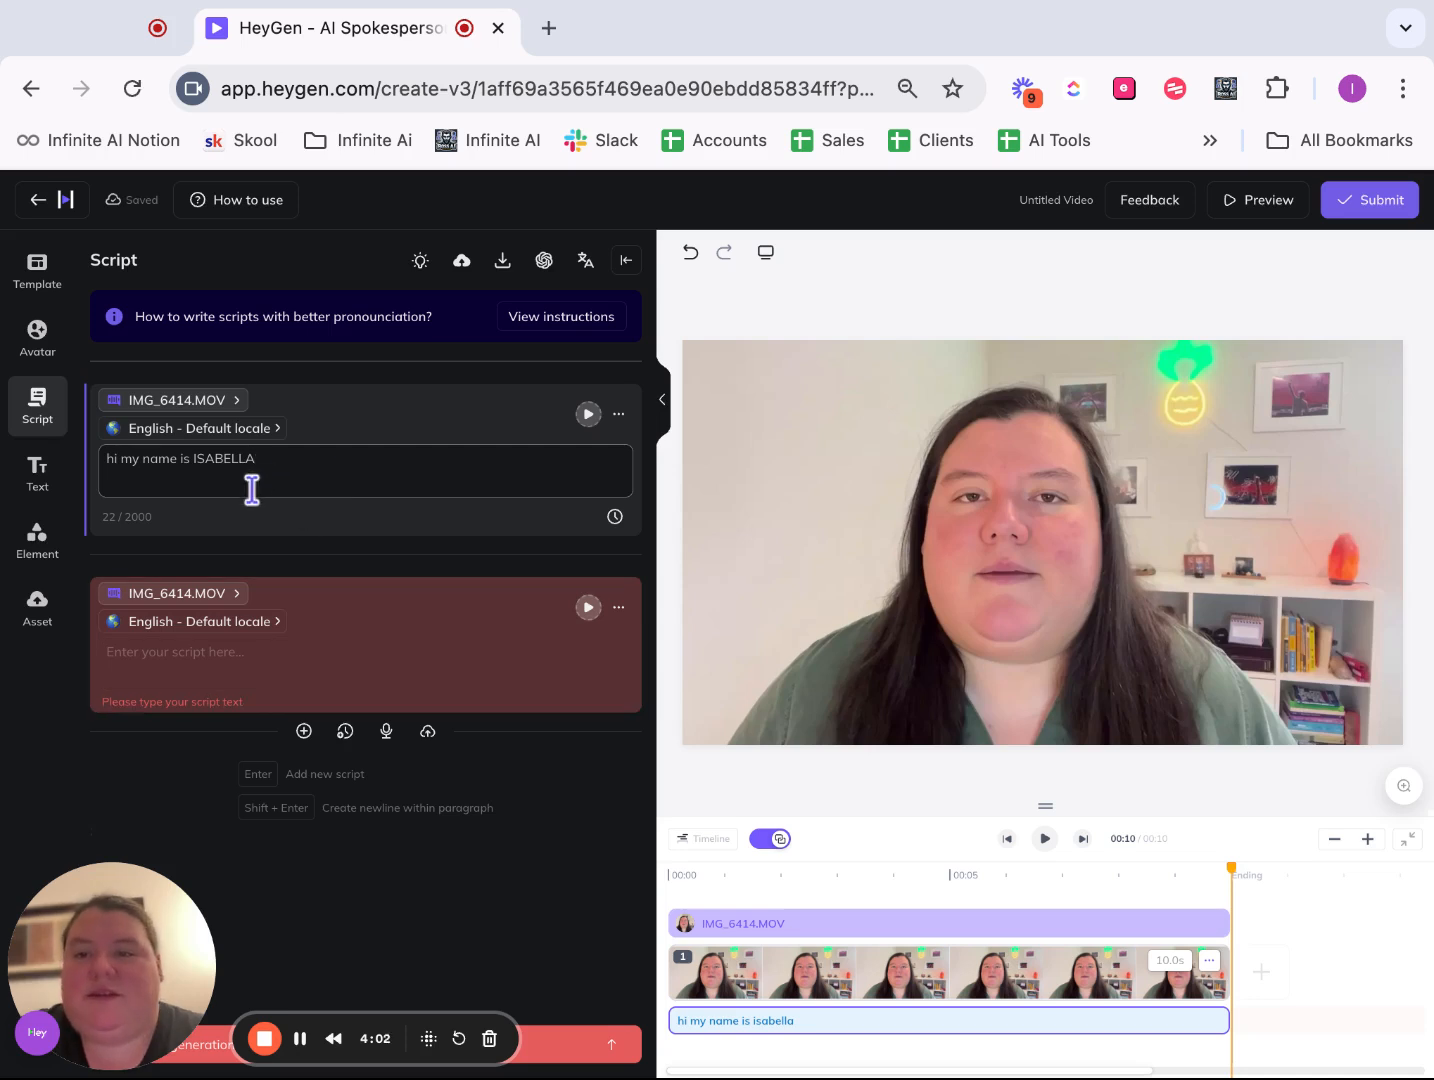
pyautogui.moveTo(284, 552)
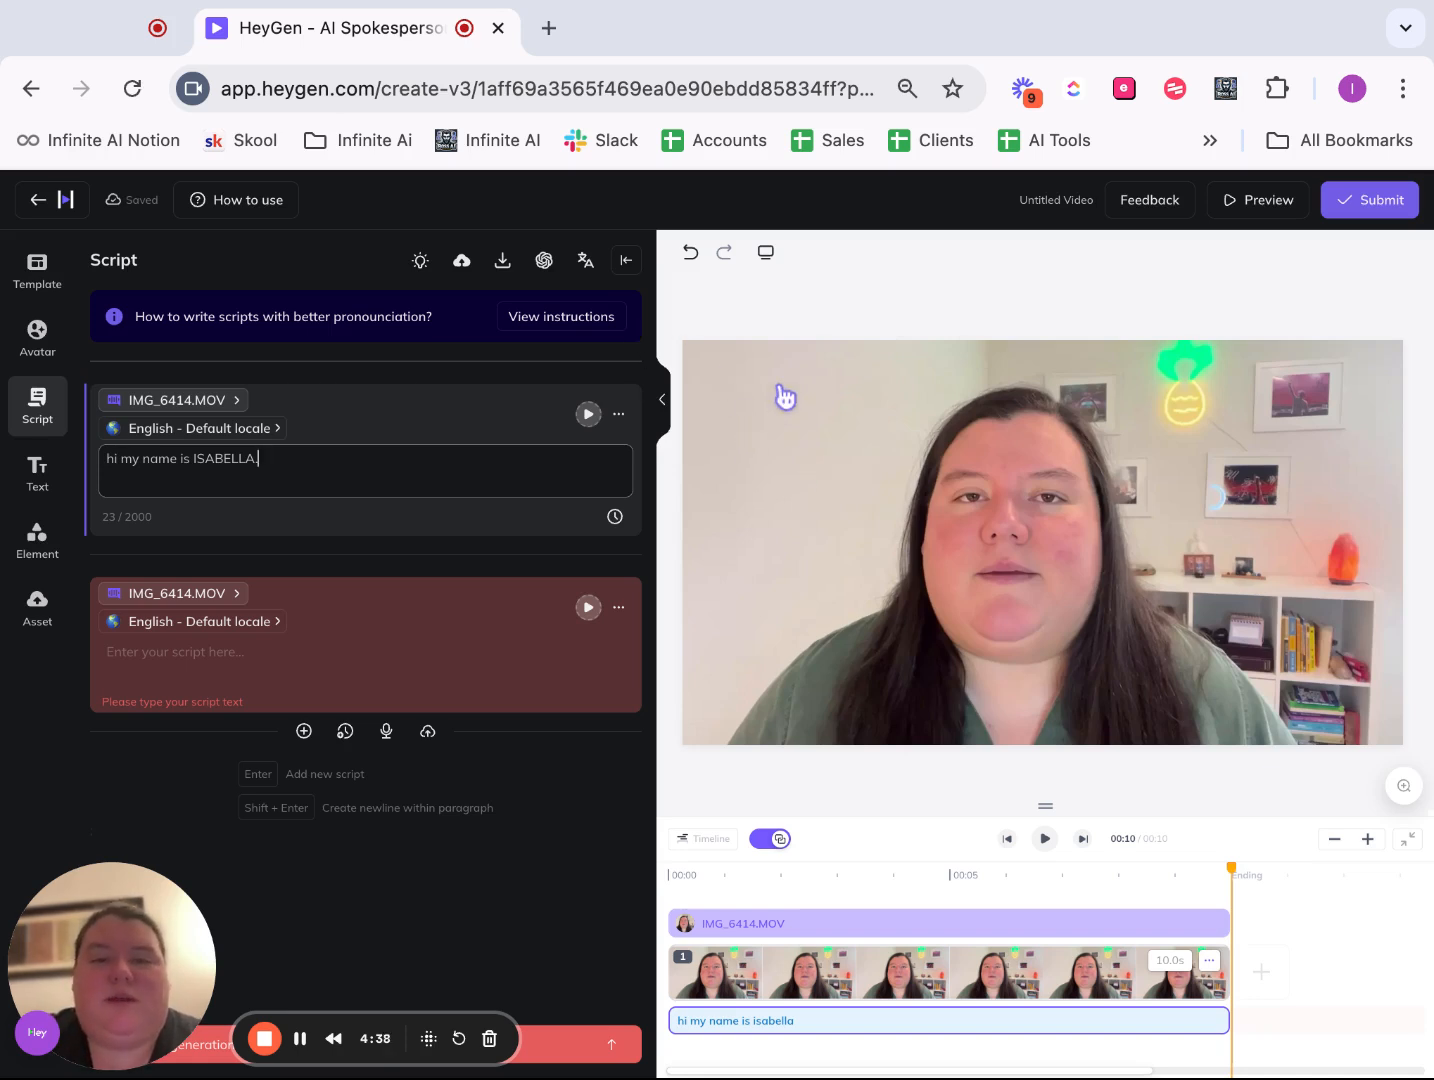
# - View the GPT4 Script Writer's options for the introduction line, close it unused, and collapse the script editor to enlarge the canvas
pyautogui.click(545, 262)
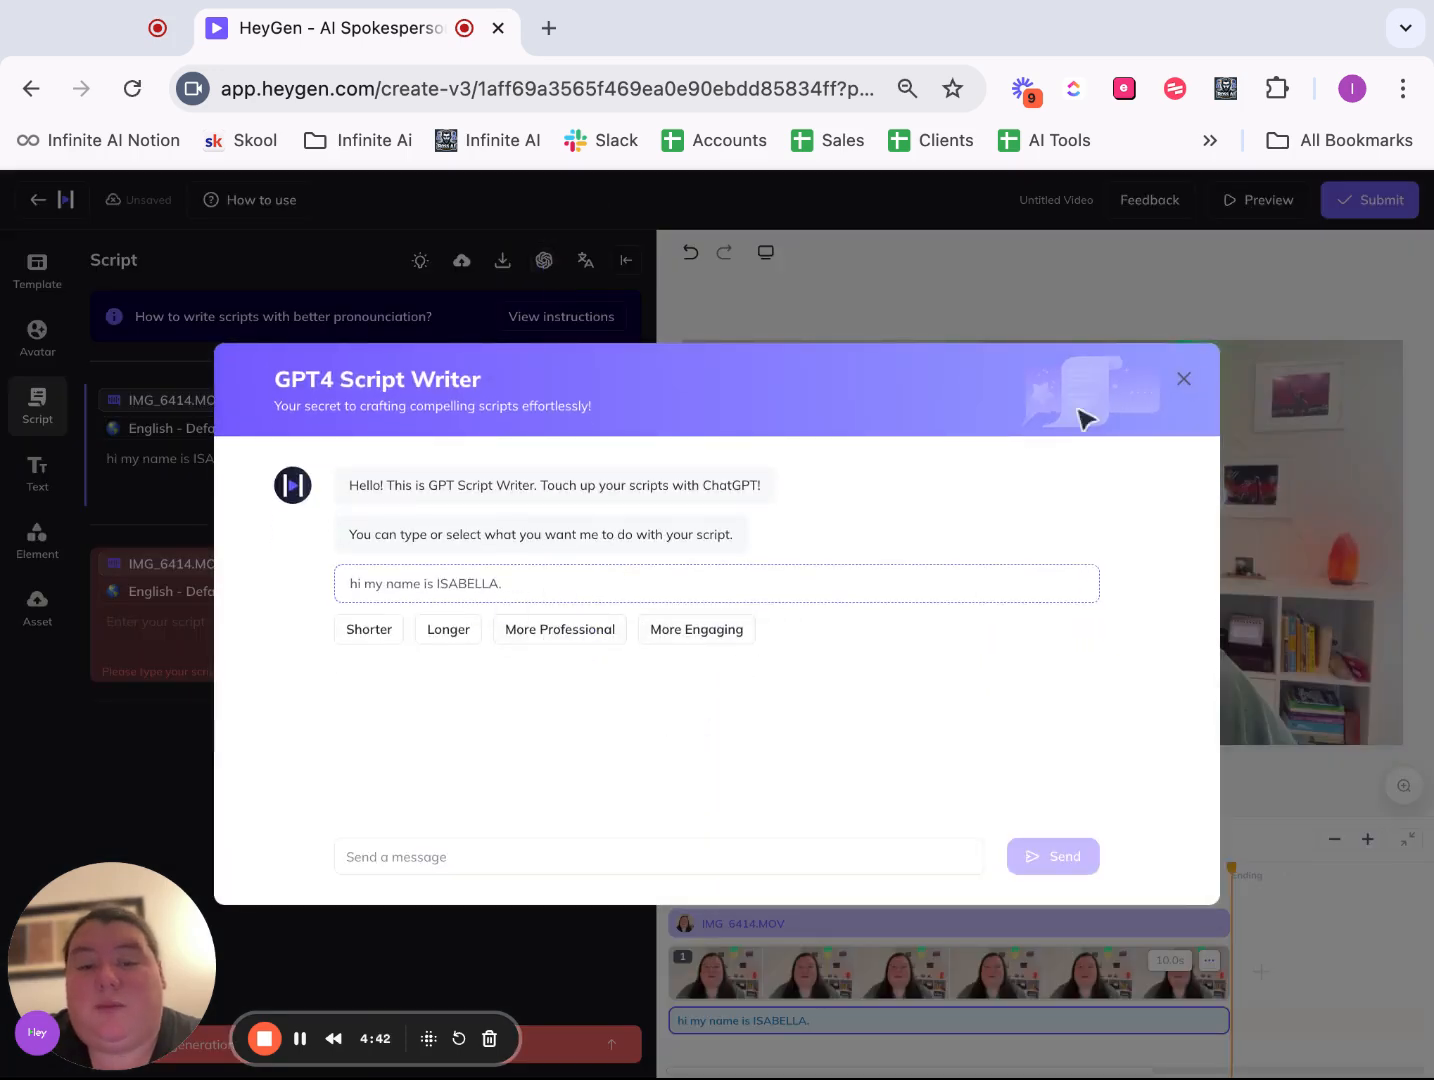
pyautogui.click(1184, 378)
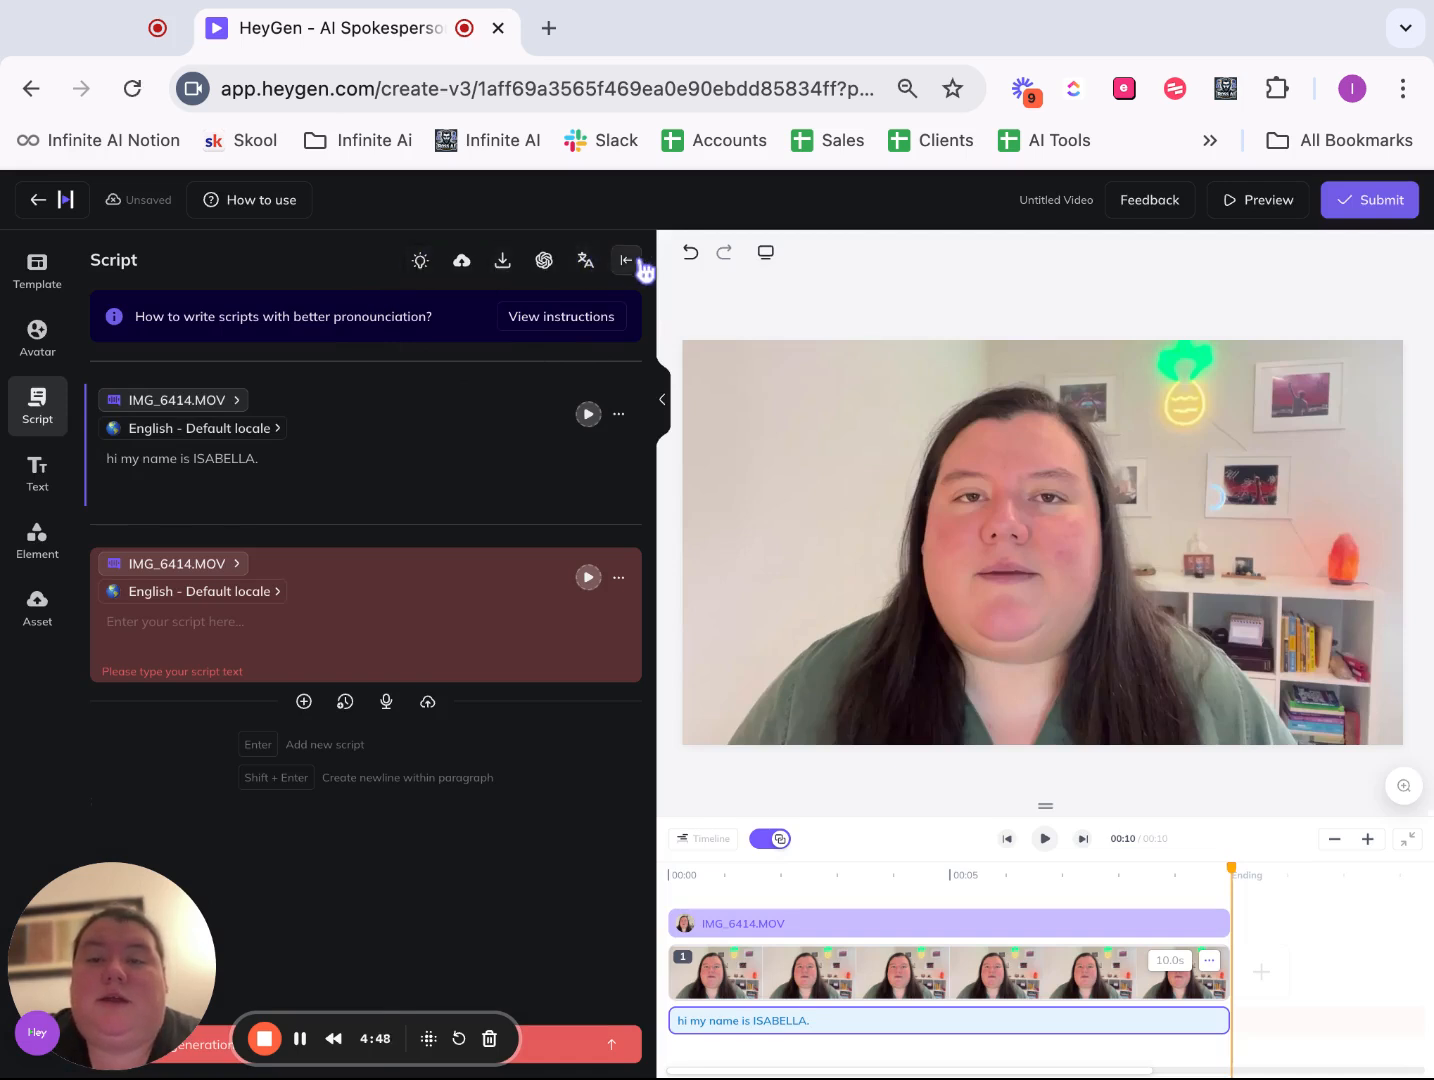
pyautogui.click(663, 397)
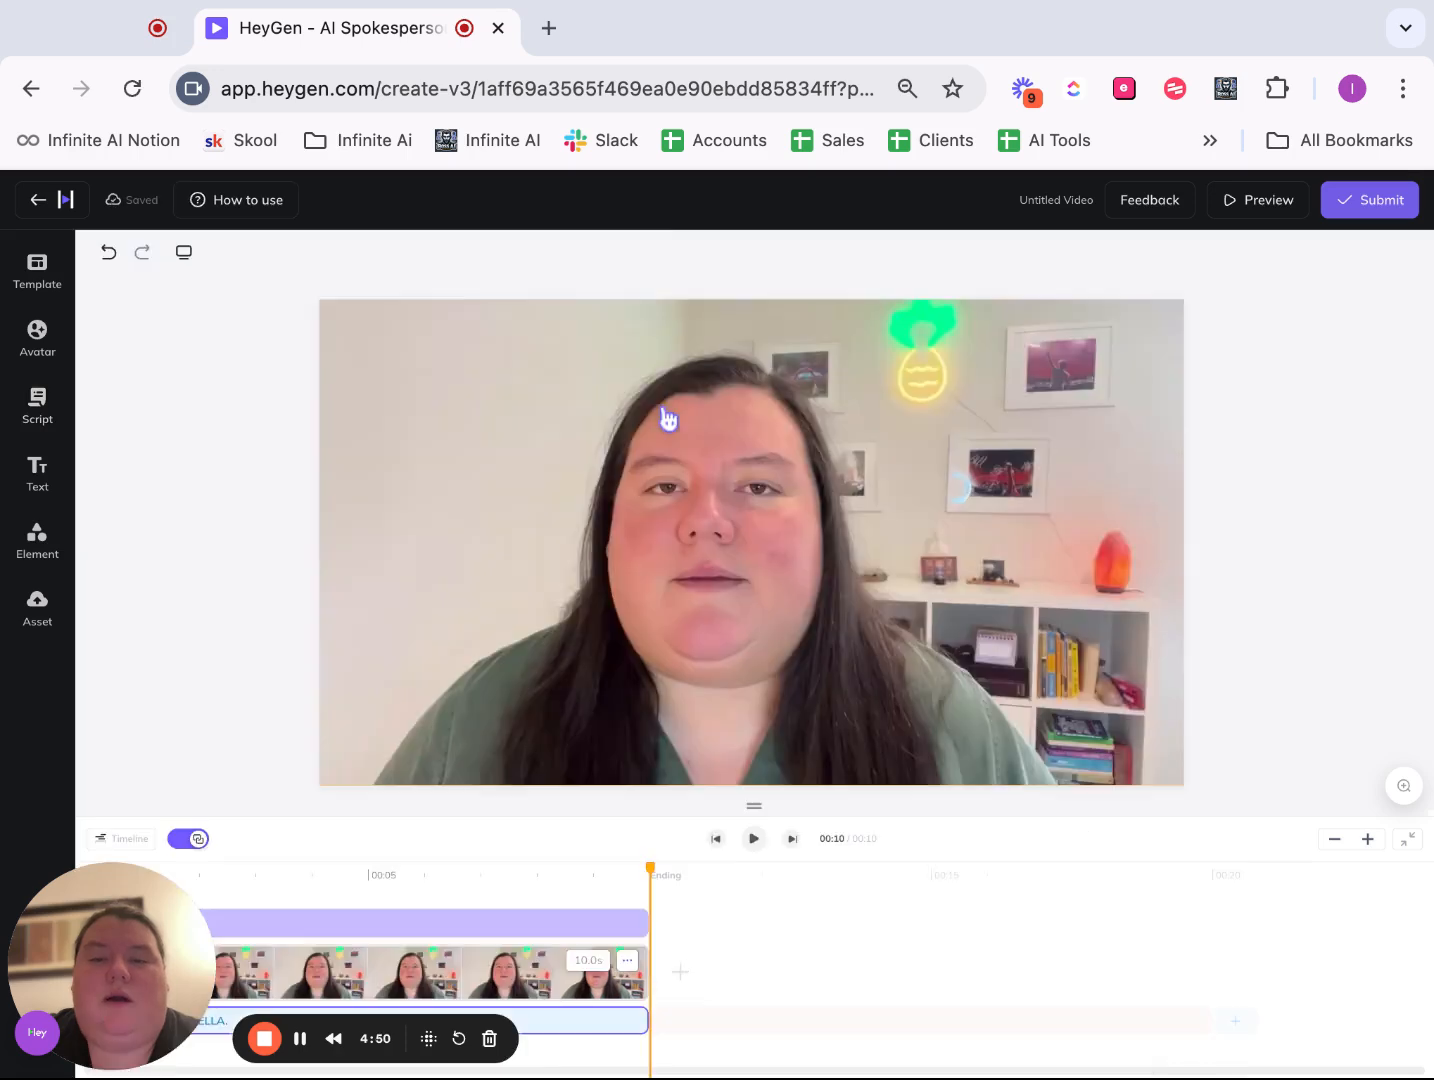